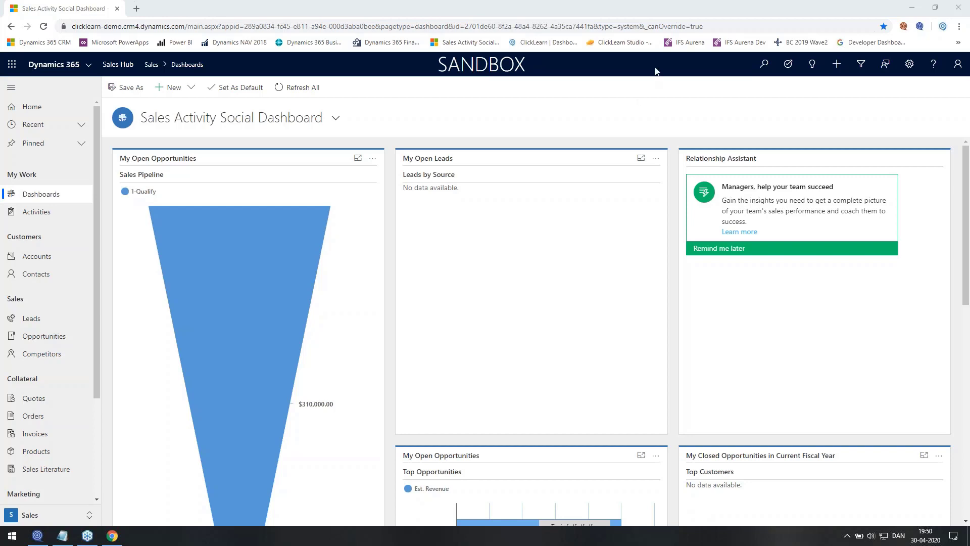
Begin a new Microsoft Dynamics 365 Customer Engagement recording, accepting the language and starting capture
click(38, 535)
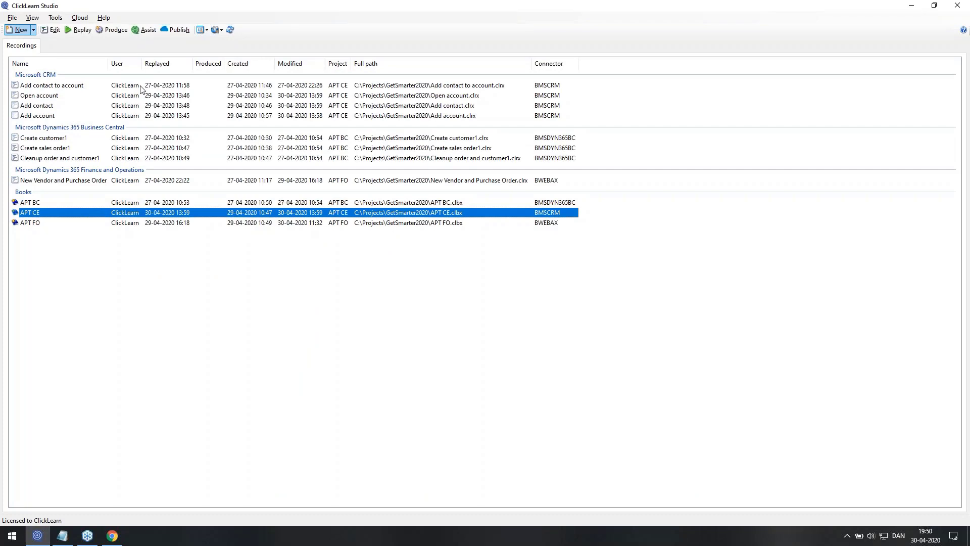
click(244, 133)
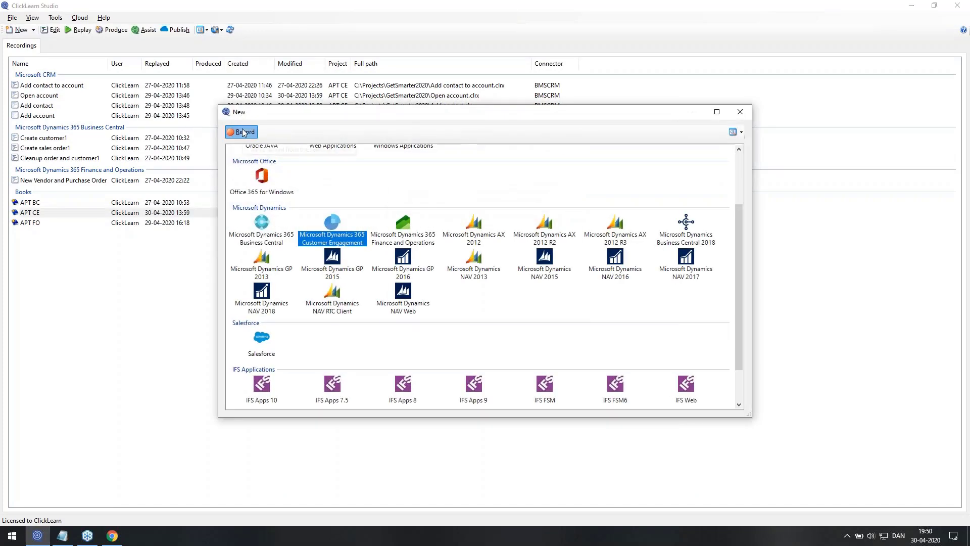
click(514, 344)
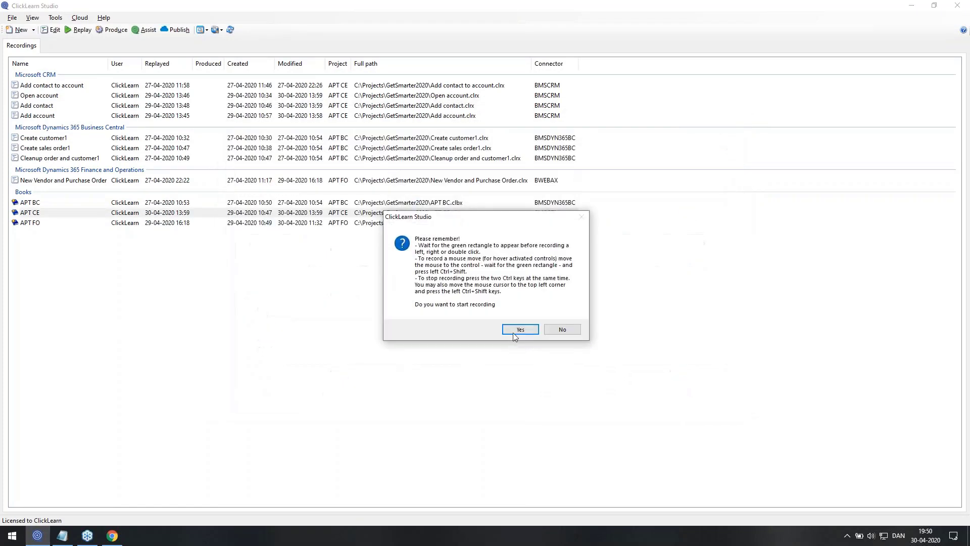
click(514, 332)
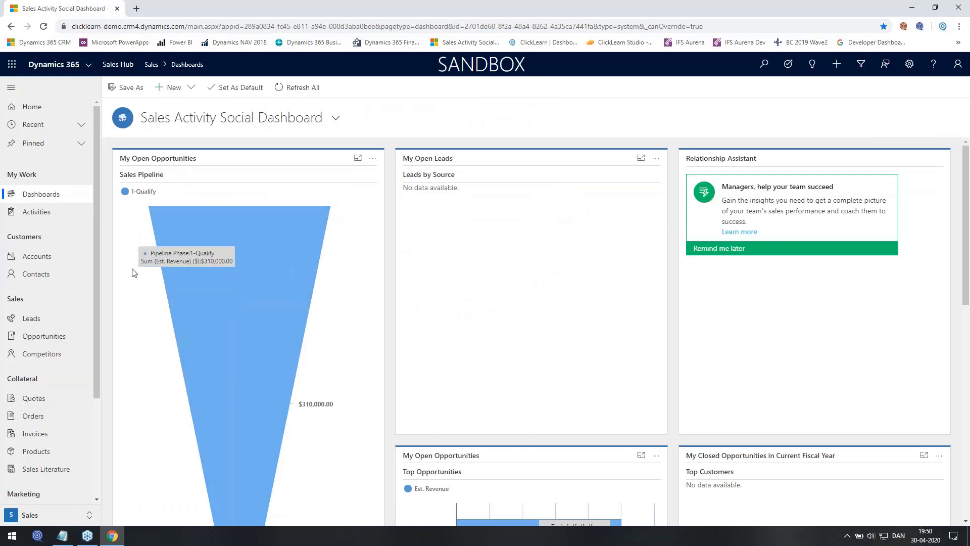
From the All Accounts list, start a new account and put the cursor in Account Name
click(54, 258)
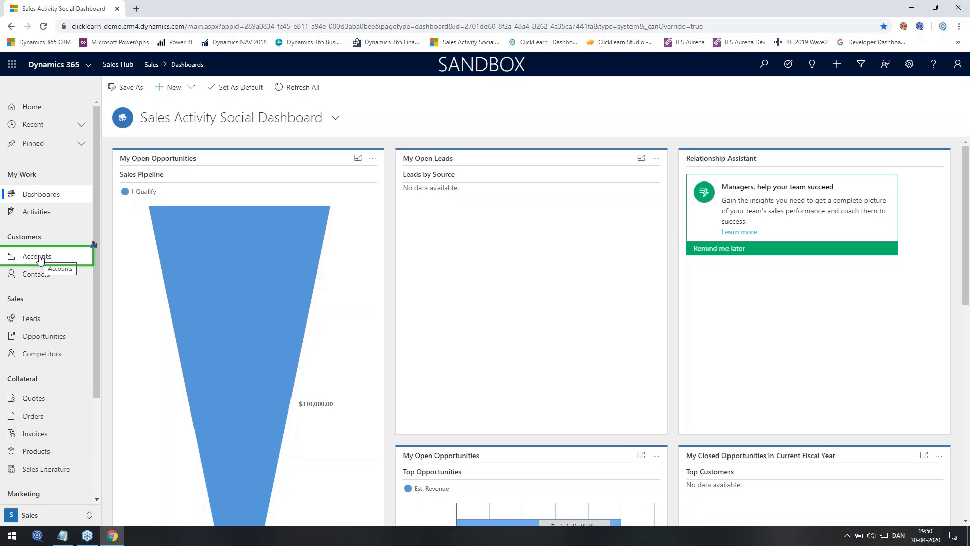
click(40, 259)
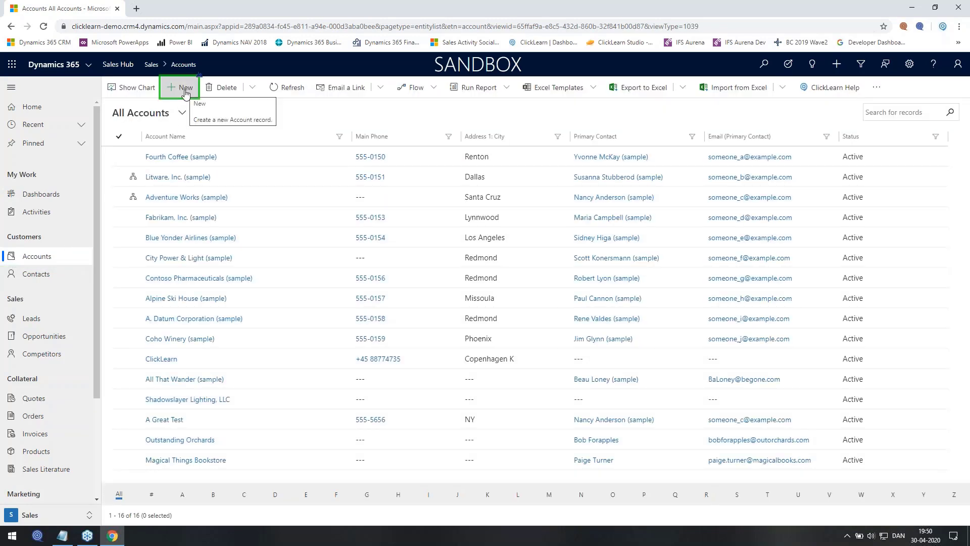
click(185, 88)
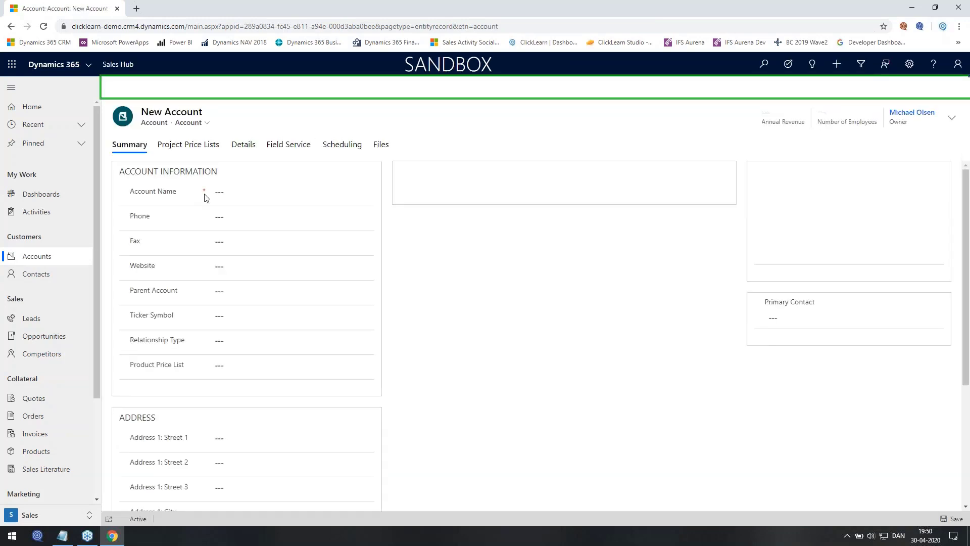
click(232, 192)
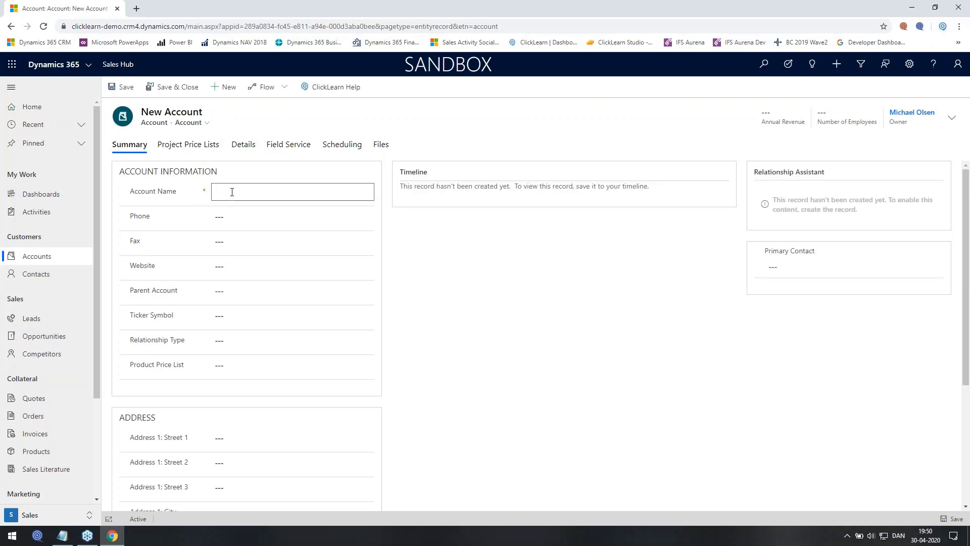
Name the account 'Test account', check the Details tab, then save and close it
text(Test account)
click(239, 150)
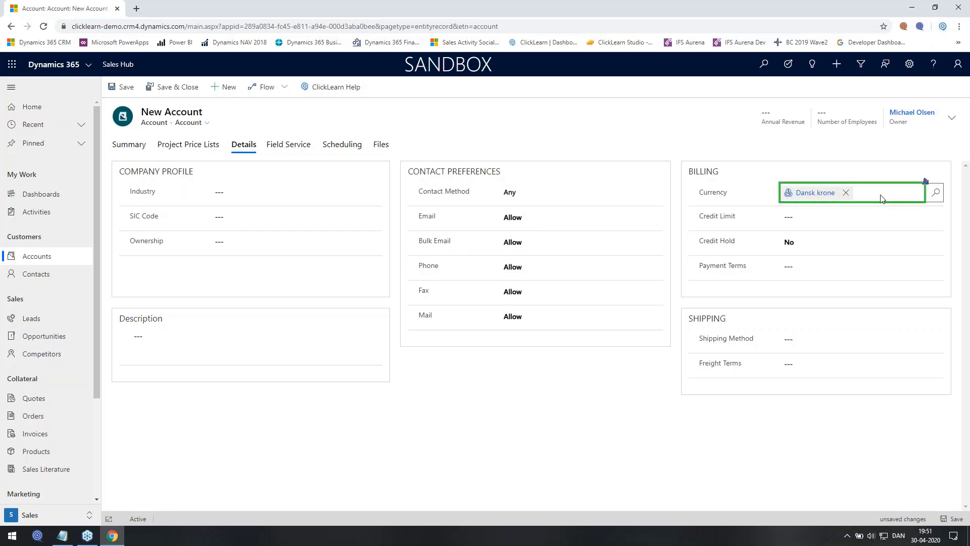
click(182, 90)
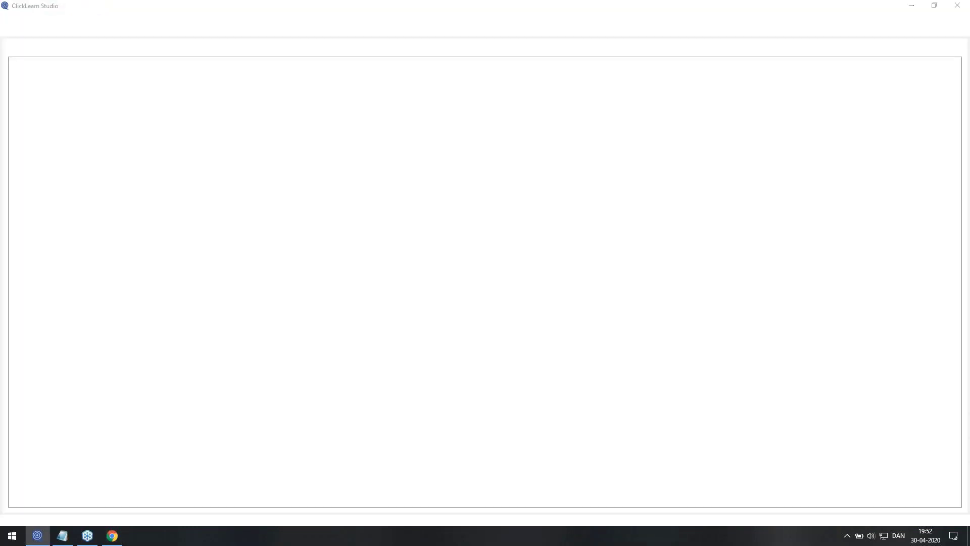
Save the recording under the file name 'CE new account'
text(new accou)
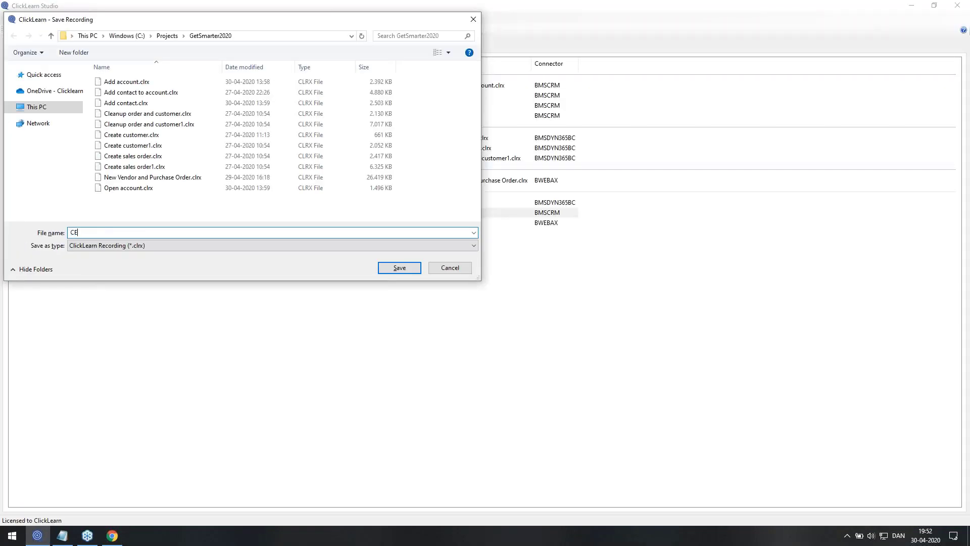
text(nt)
key(Return)
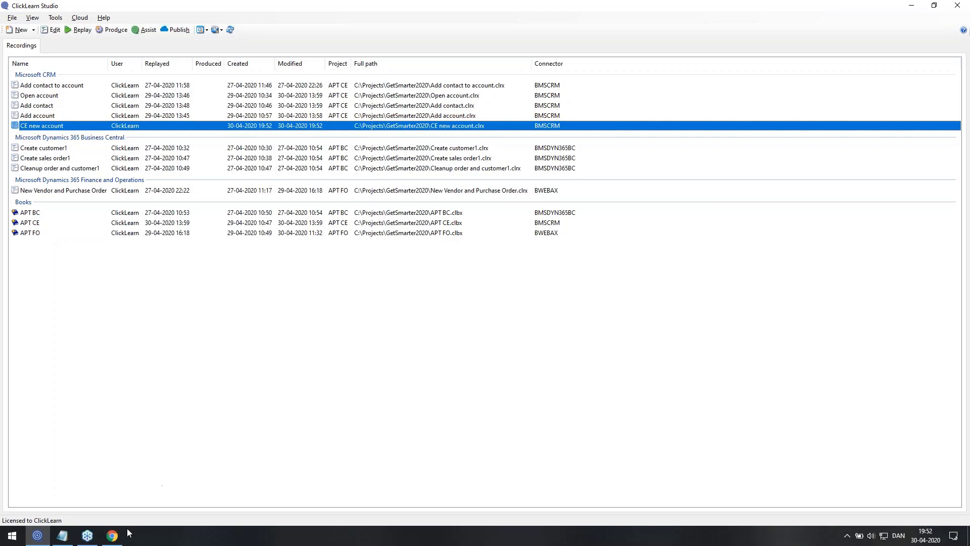
Select the CE new account recording in the Recordings list and open it in the editor
click(112, 536)
click(48, 116)
click(52, 97)
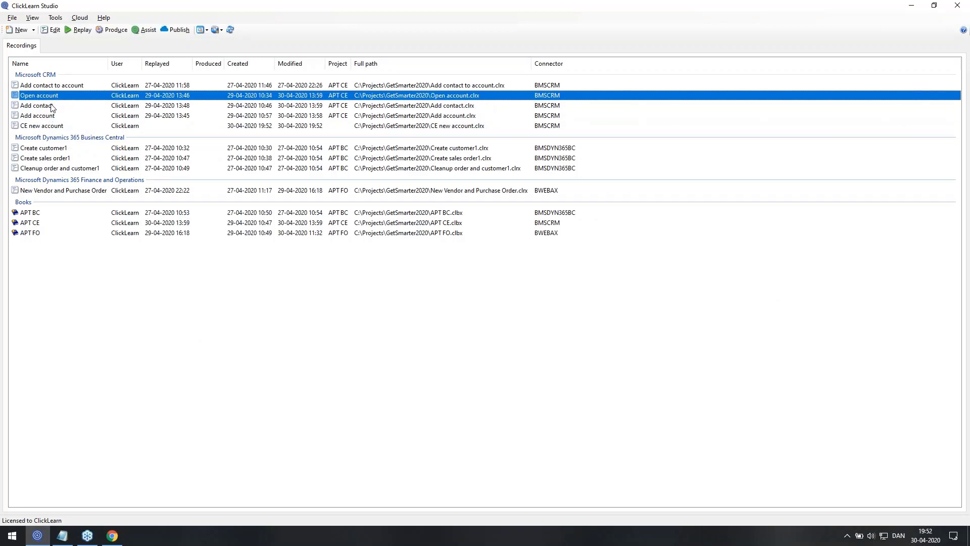
click(53, 107)
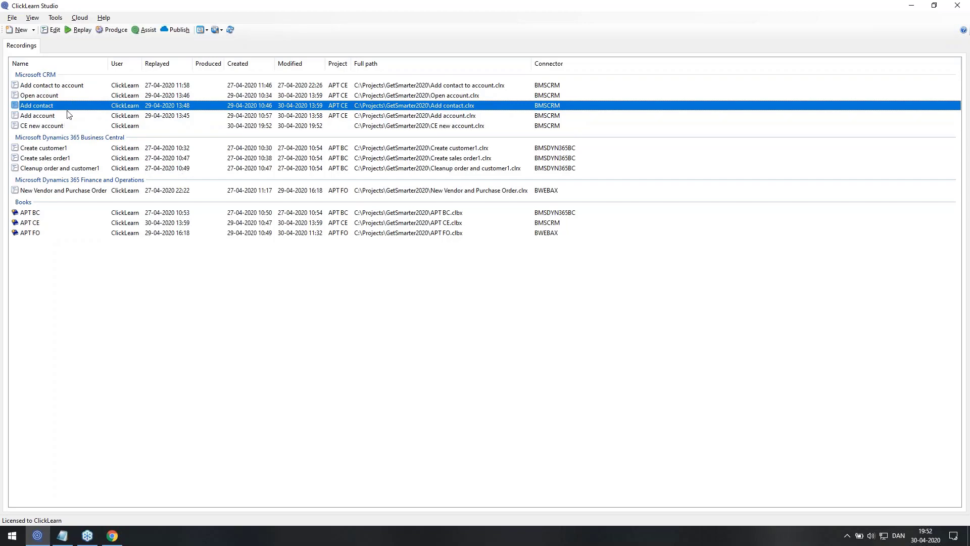
click(47, 127)
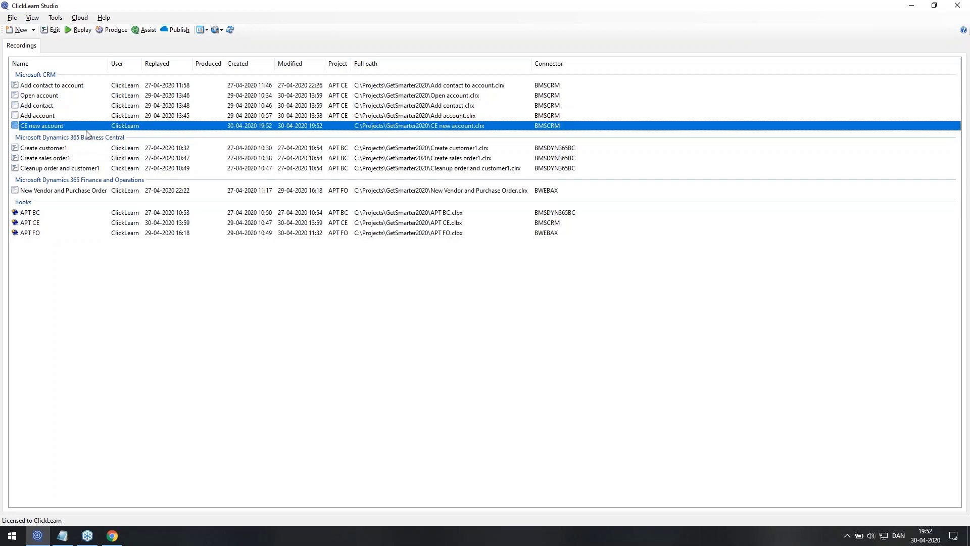
click(58, 27)
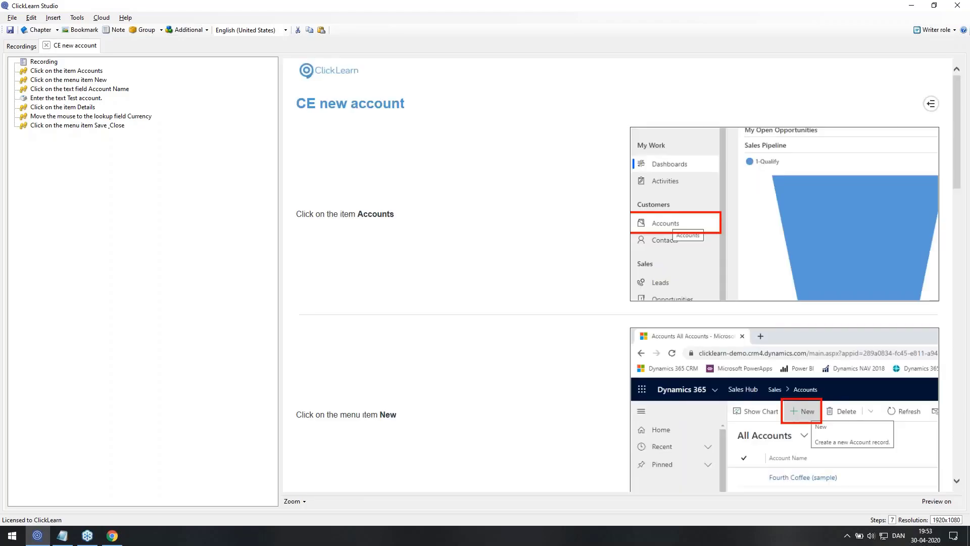
Switch to the Replay (Quality Assurance) role and open the global replay data cases
click(923, 31)
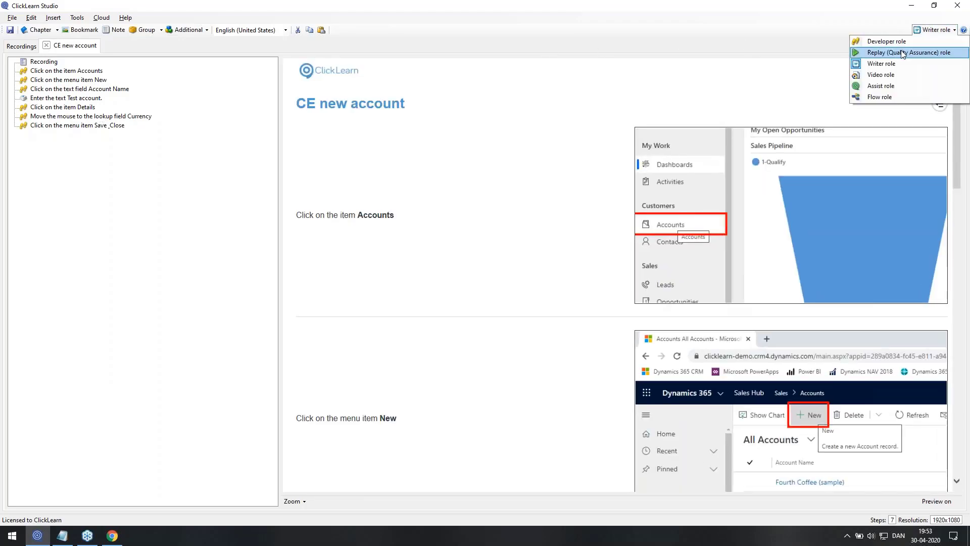
click(903, 52)
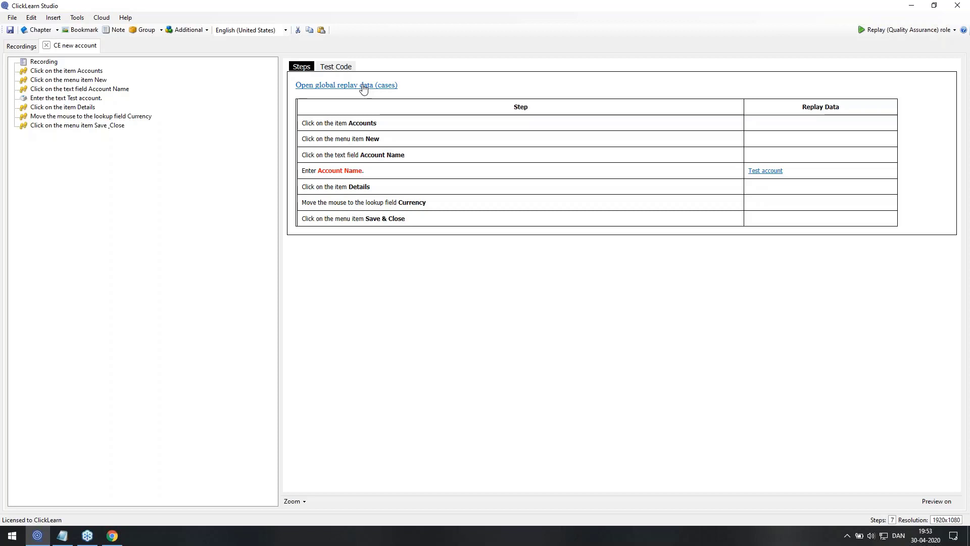
click(363, 86)
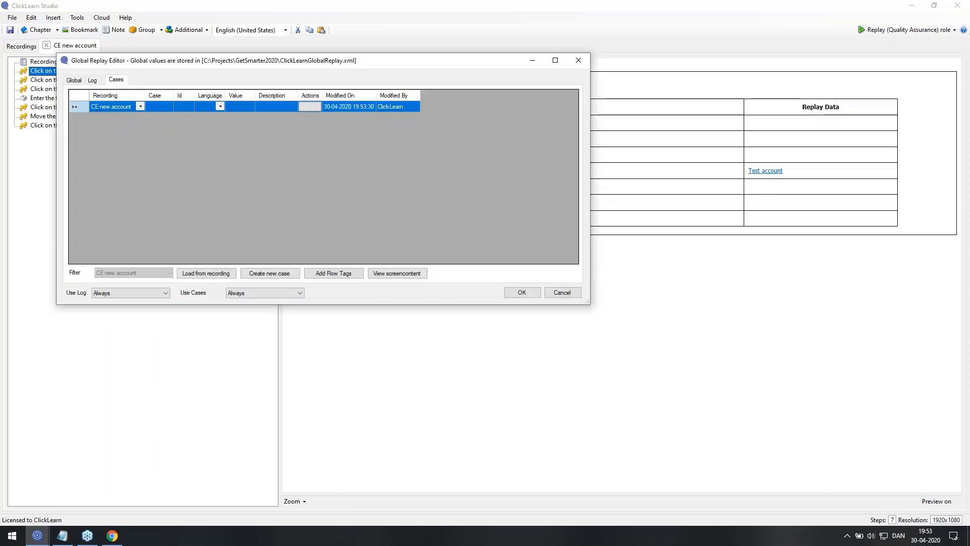
Load the recording's values into the cases grid and link Account Name to WebCRM_Account Name
click(201, 273)
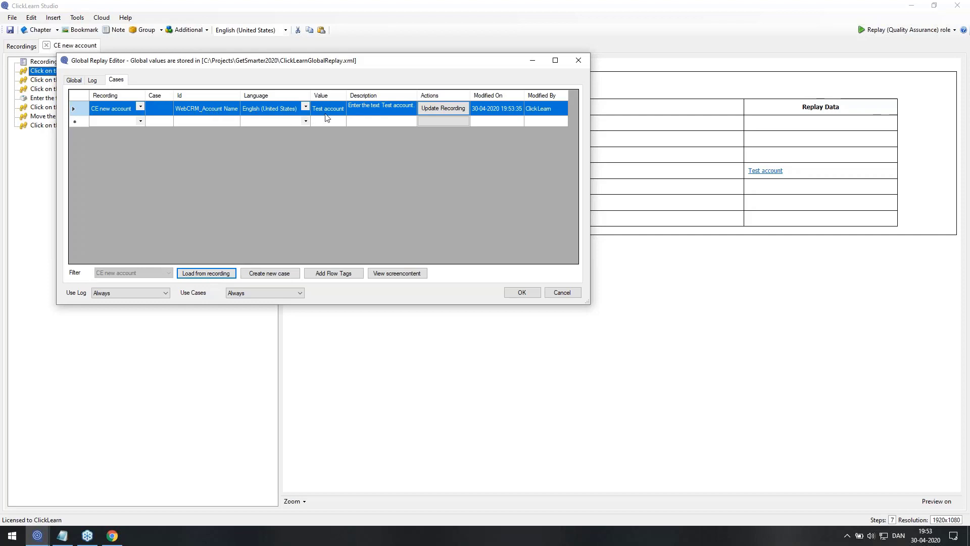
click(438, 111)
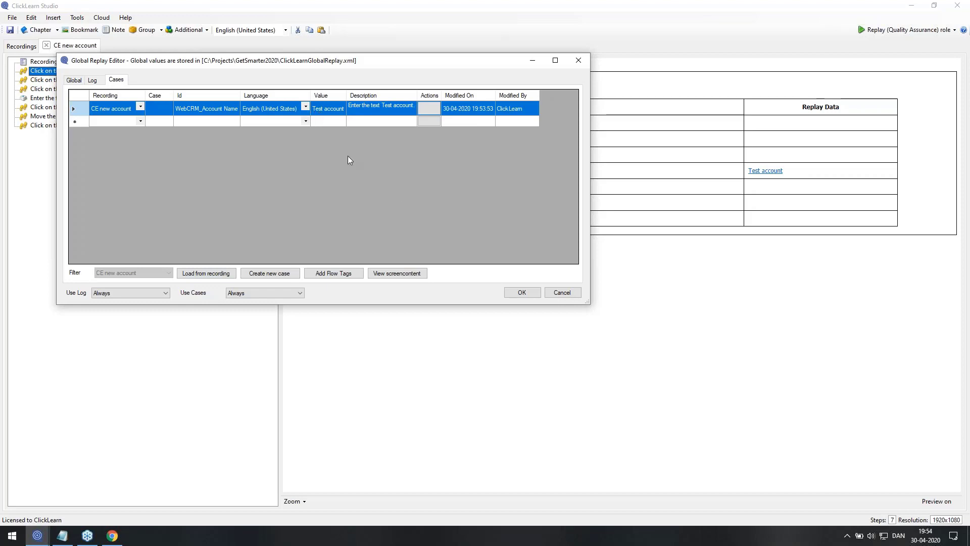
click(527, 295)
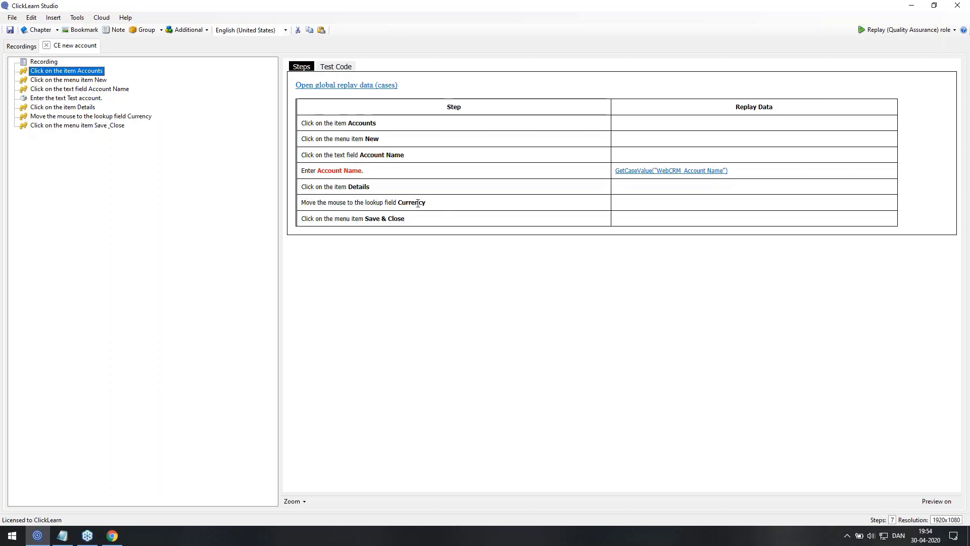
Open the Currency lookup step's properties and list its replay commands
double_click(135, 120)
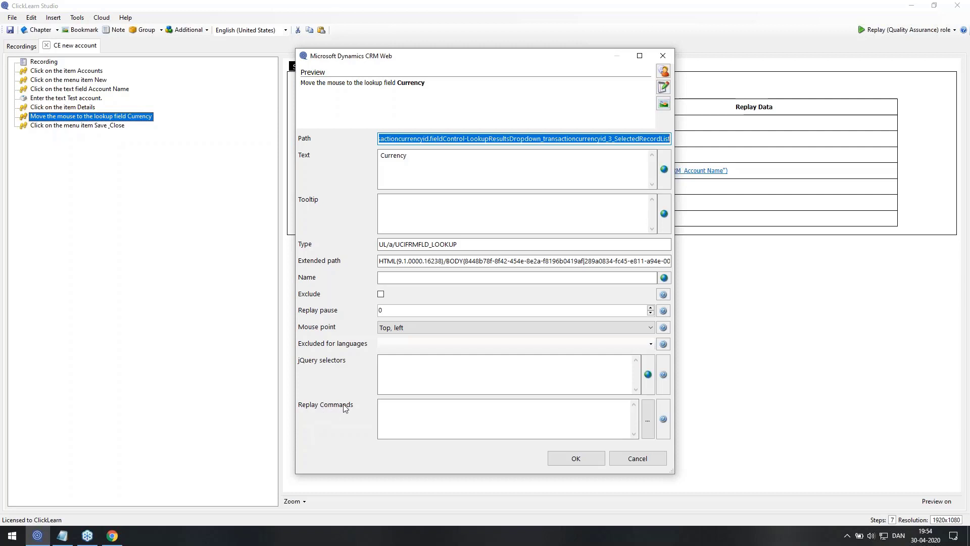
click(647, 428)
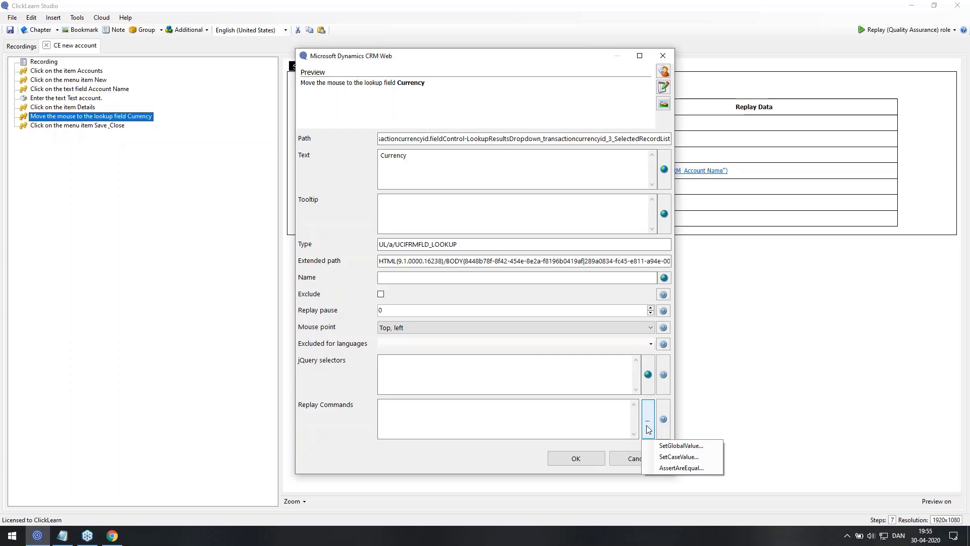
Add a SetCaseValue command with property AccountCurrency using the captured value Dansk krone
click(663, 458)
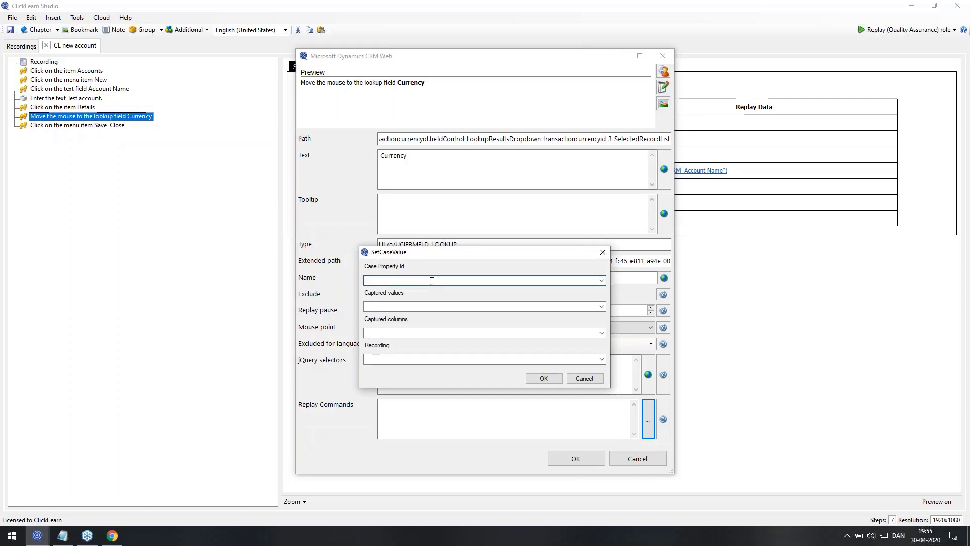
text(Ac)
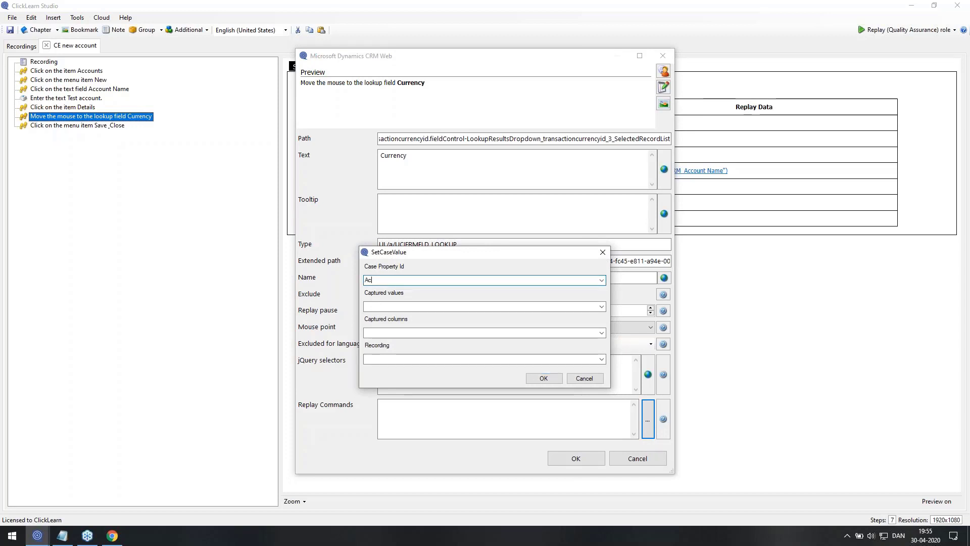
text(countCurrency)
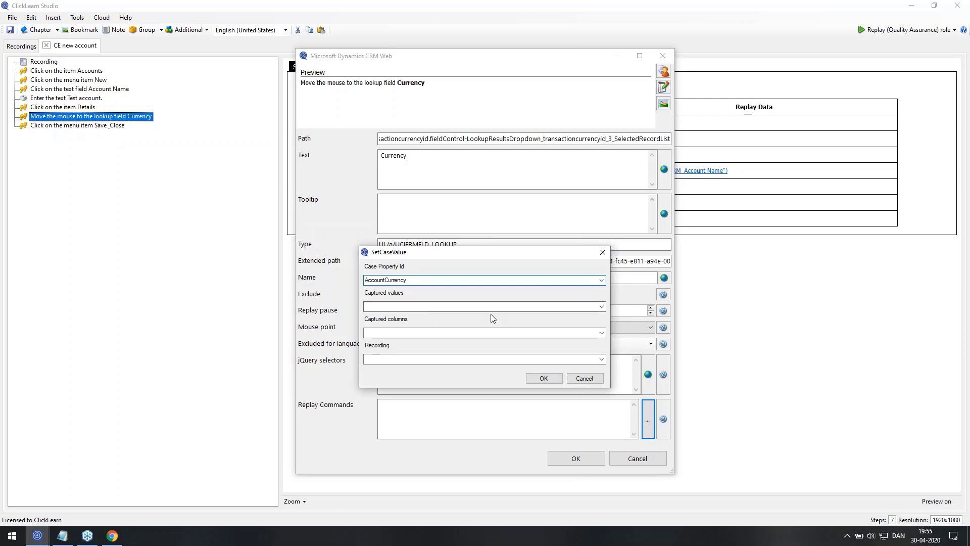
click(602, 307)
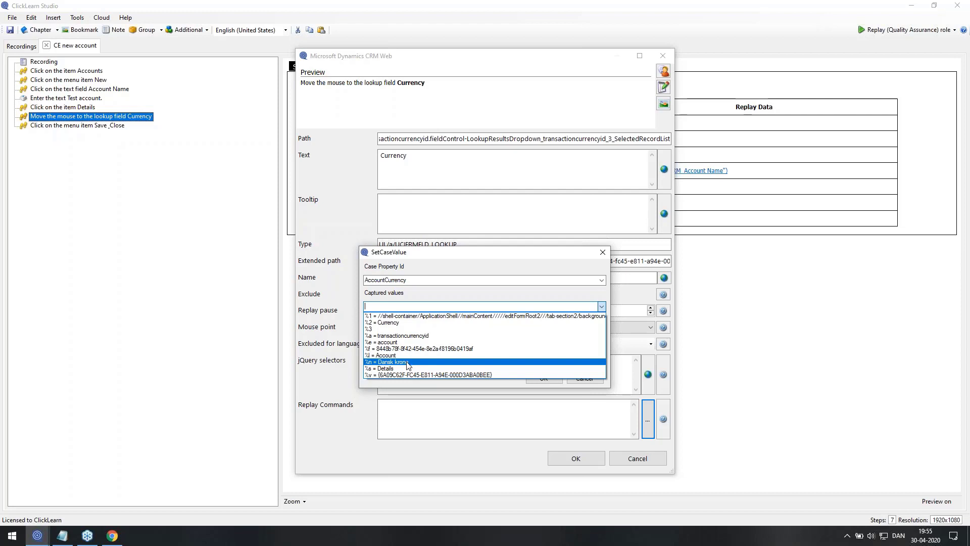
click(408, 363)
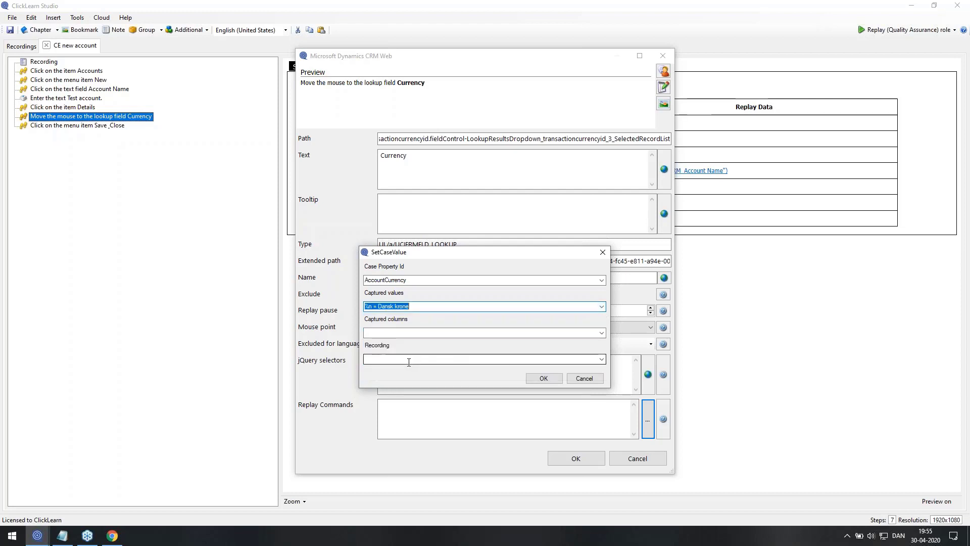
click(540, 382)
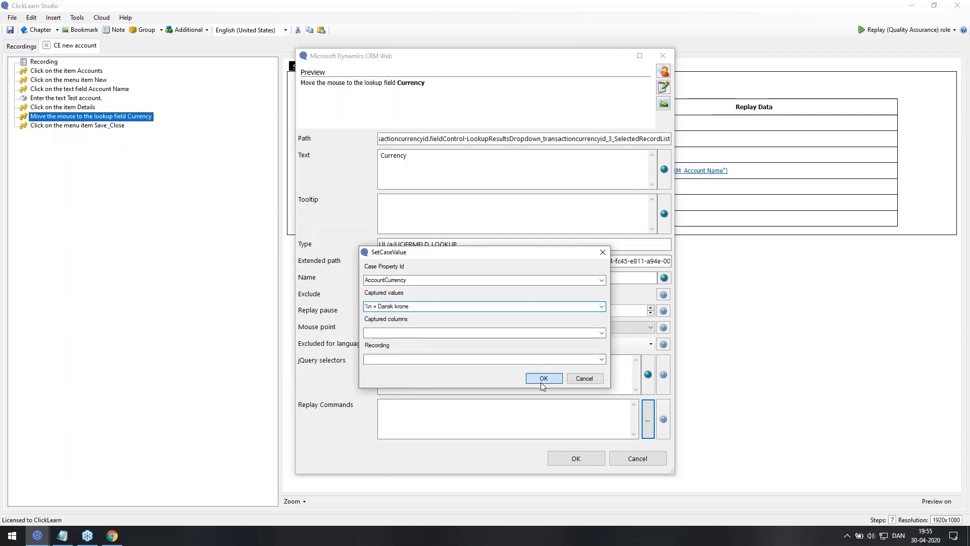
Apply the step properties, then close CE new account and save the changes
click(565, 461)
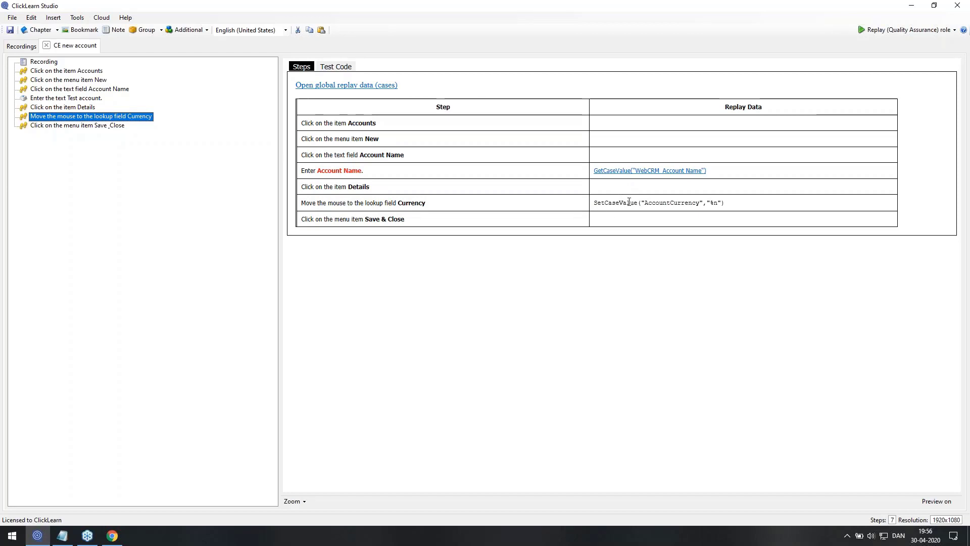
click(47, 45)
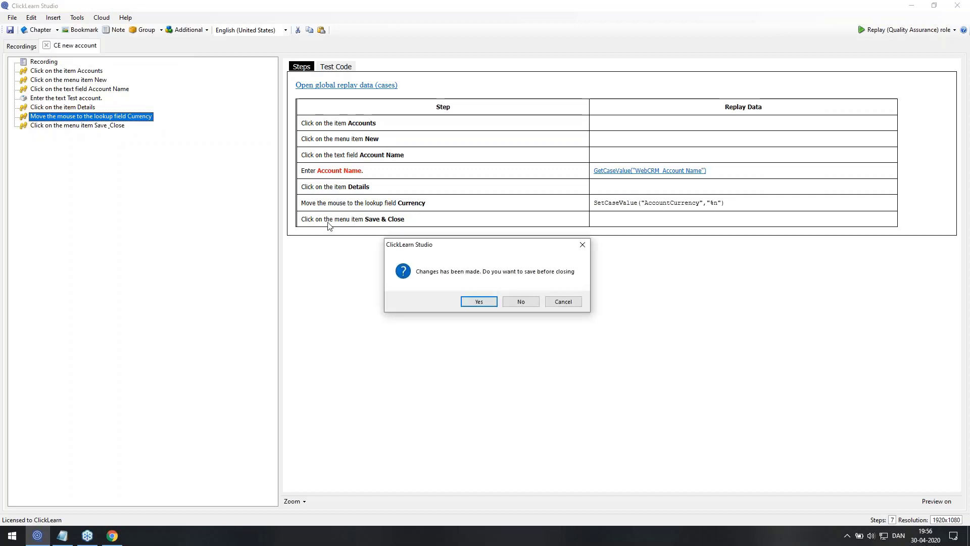
click(475, 301)
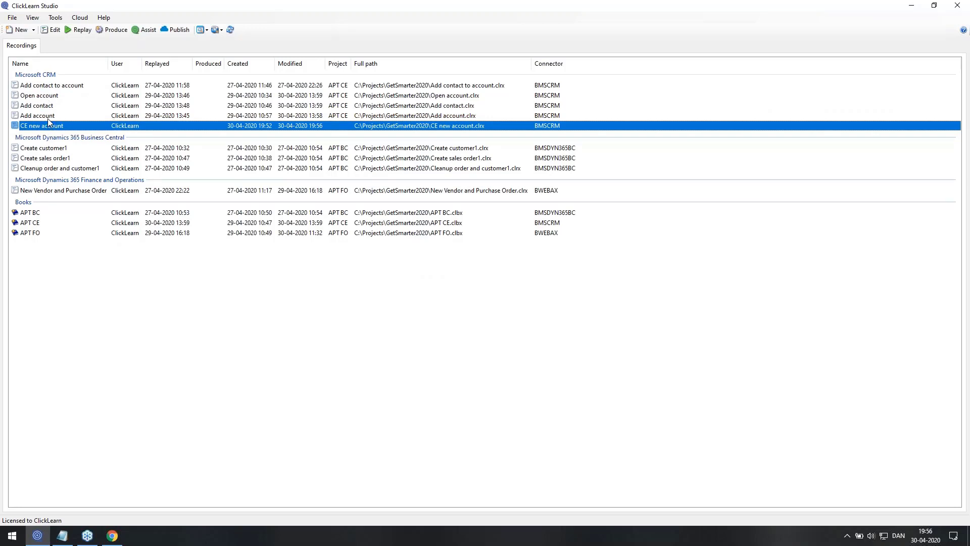
double_click(48, 119)
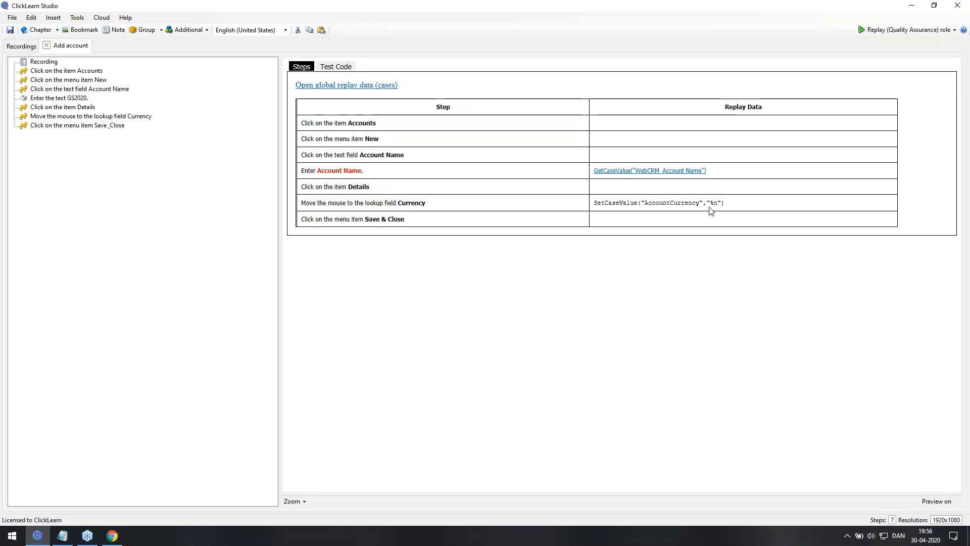
click(341, 85)
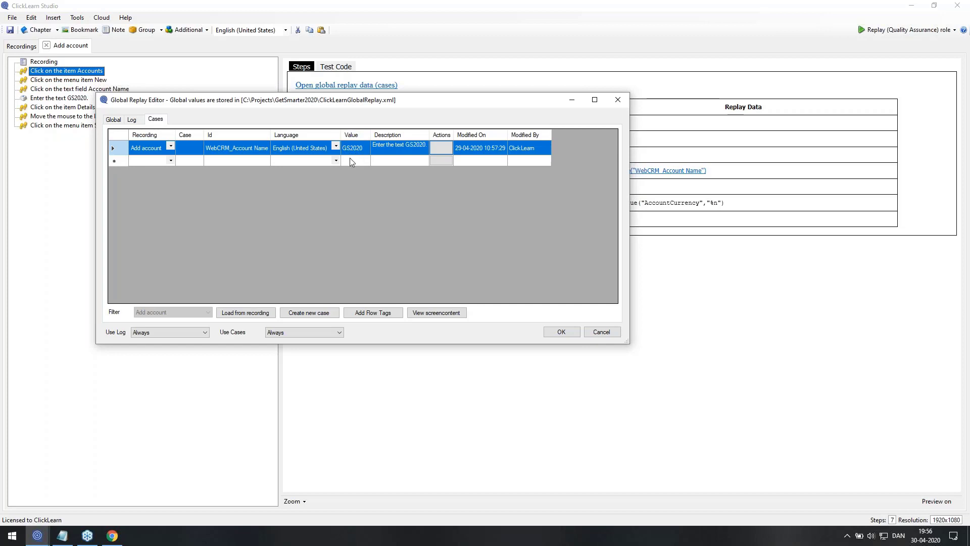
click(595, 332)
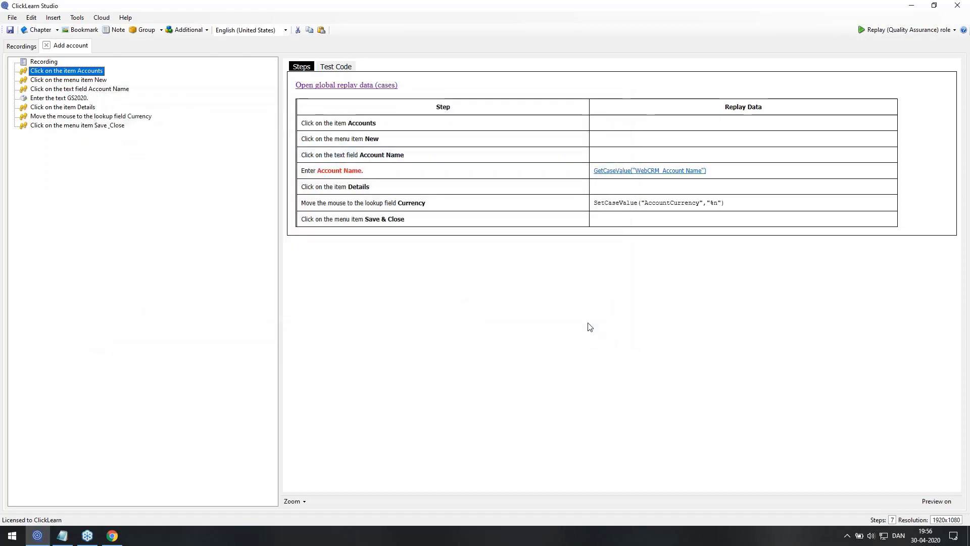
click(46, 45)
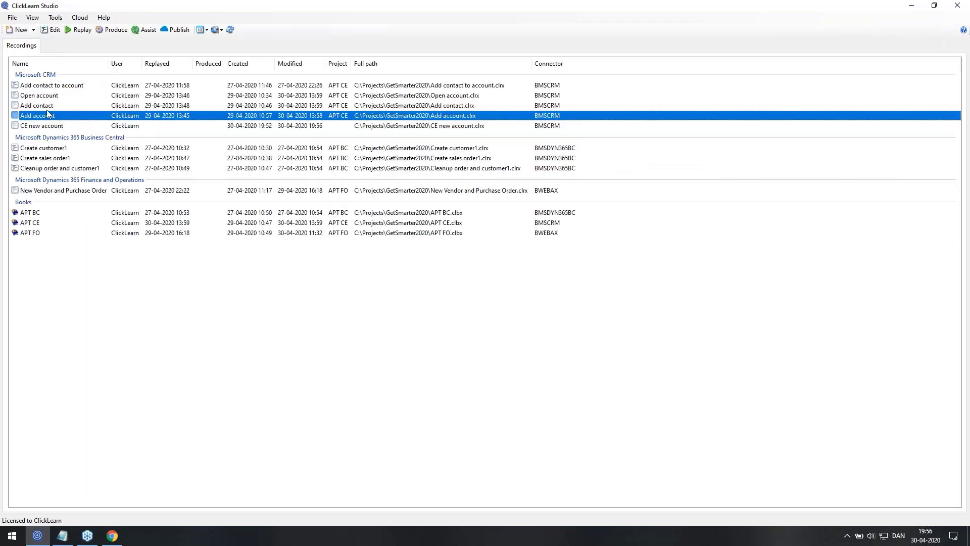
Open the Open account recording, review its Writer role guide preview, then return to Replay (Quality Assurance) role
double_click(46, 97)
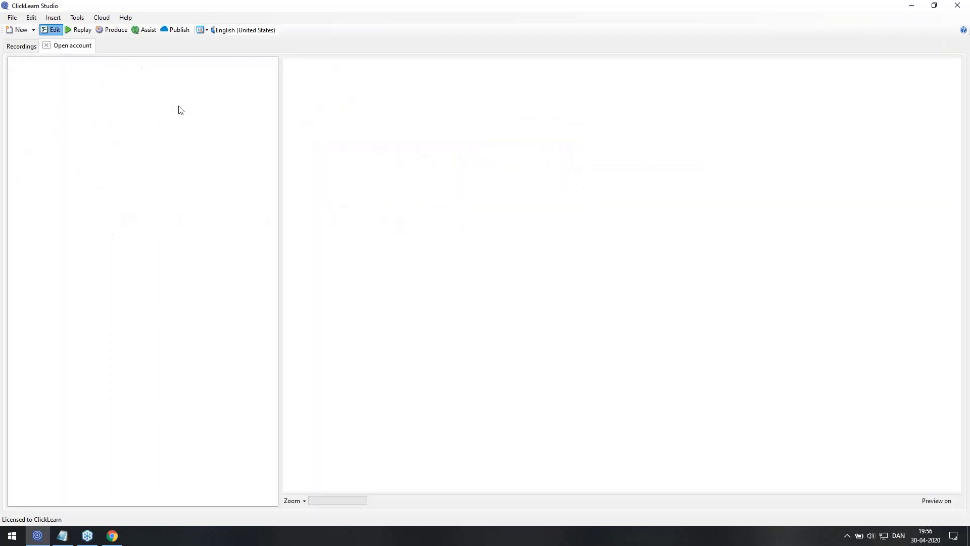
click(863, 31)
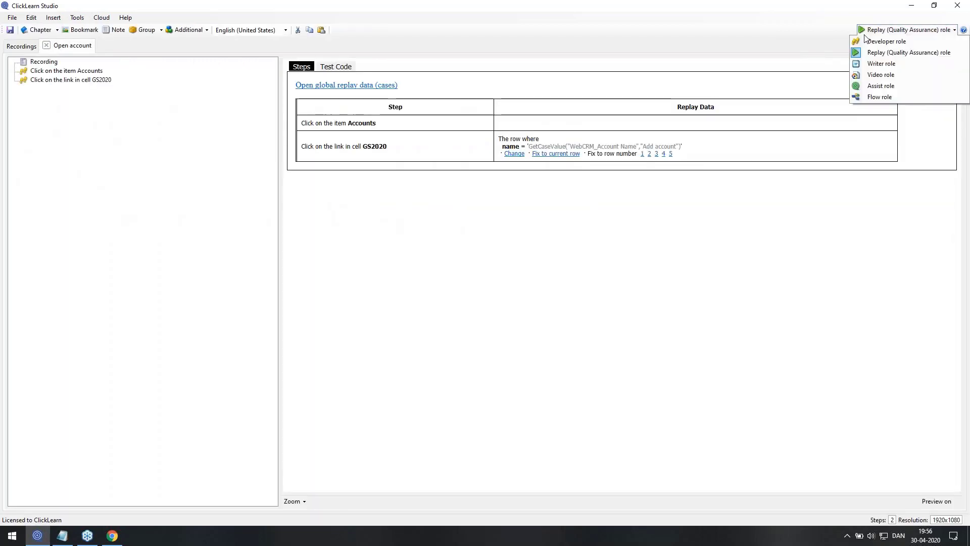
click(872, 64)
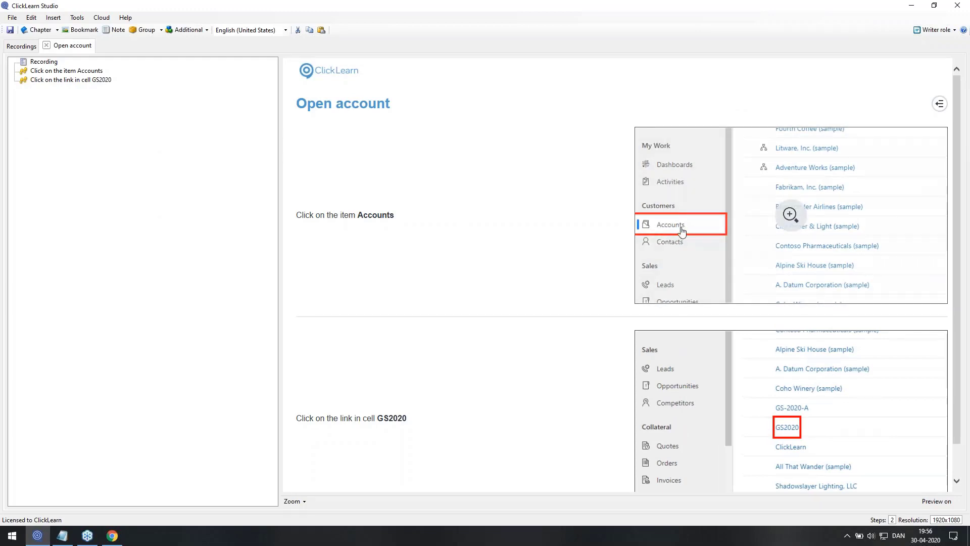
scroll(683, 243, down, 1)
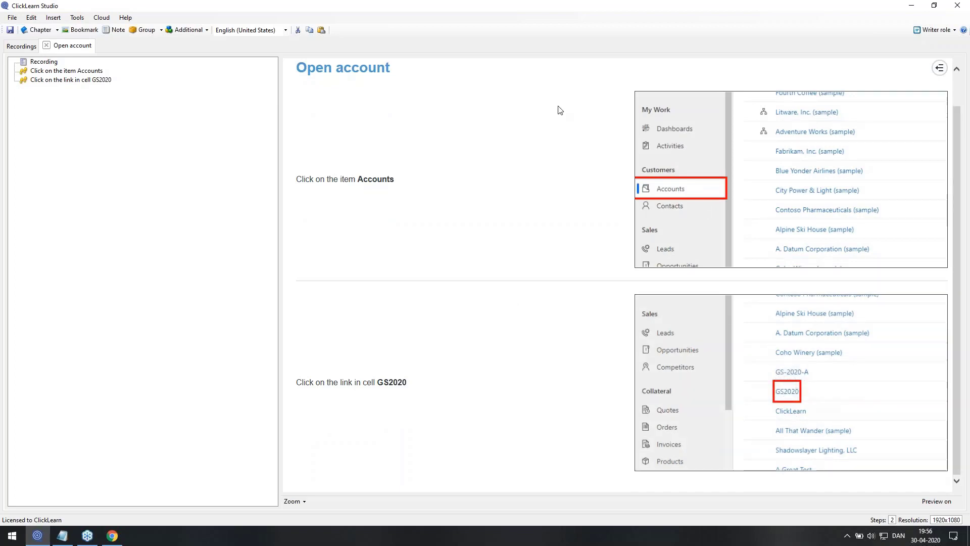
click(917, 32)
click(909, 49)
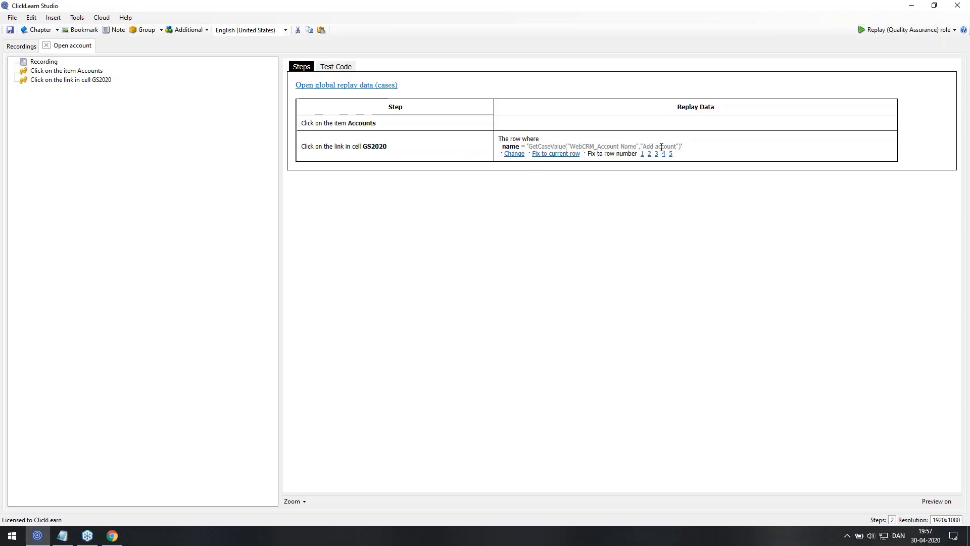
Try a GS2020 row lookup using Add account's WebCRM_Account Name, then cancel it and close the recording
click(518, 155)
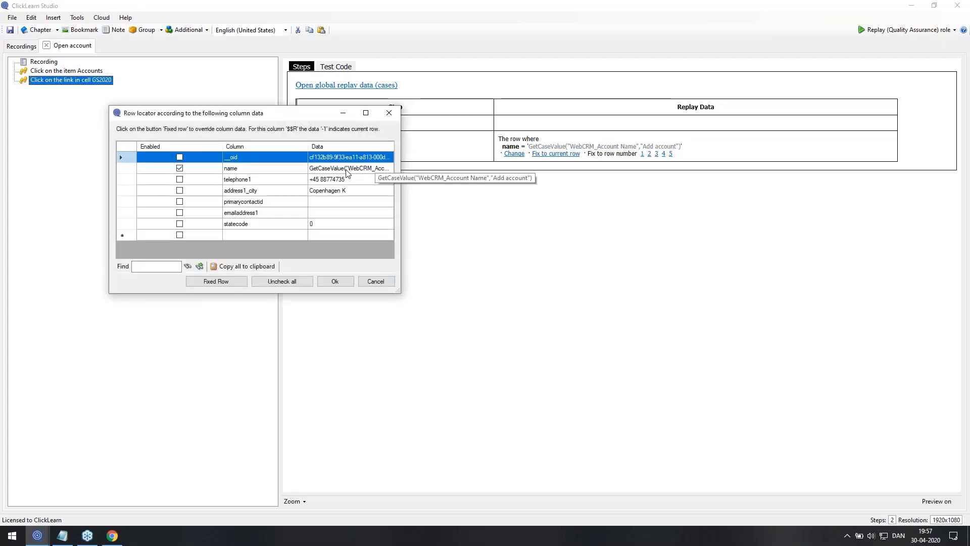
click(347, 172)
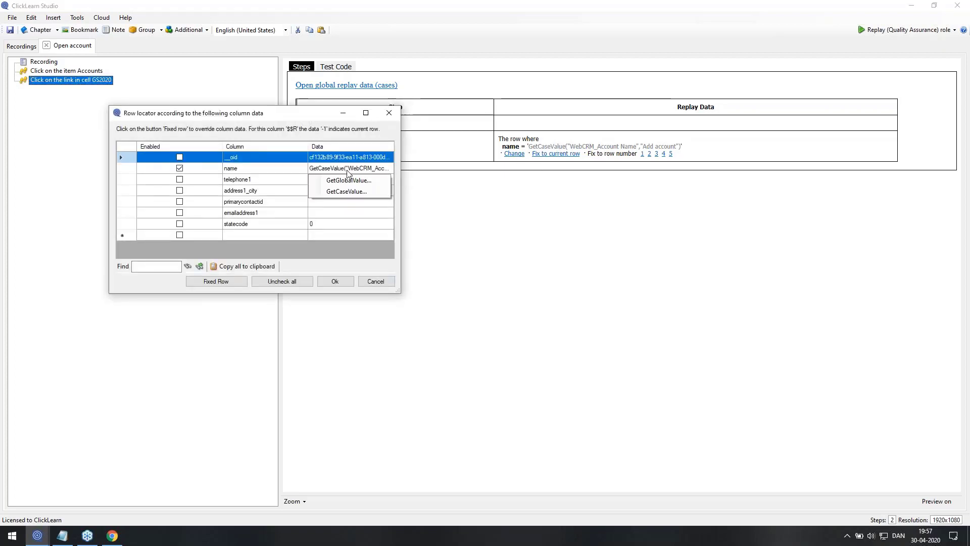
click(358, 192)
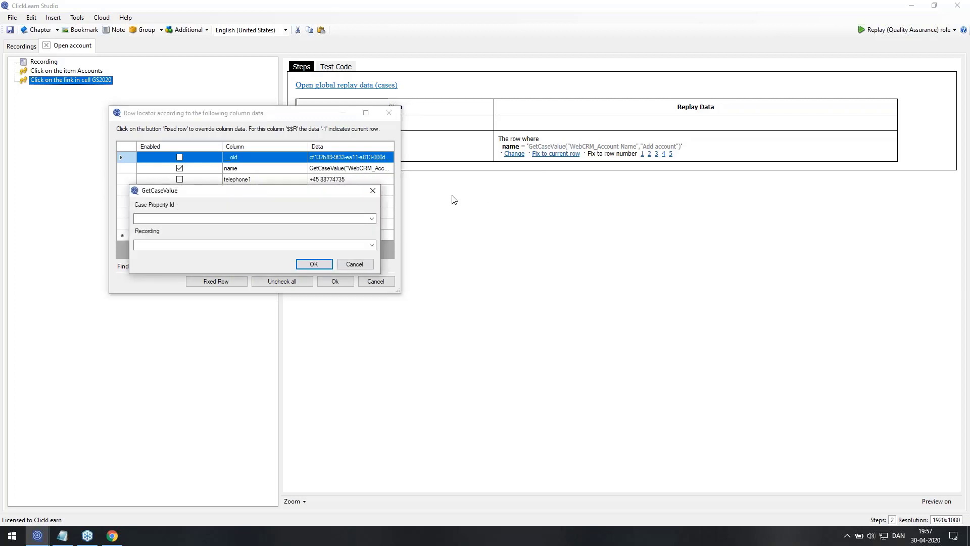
click(372, 244)
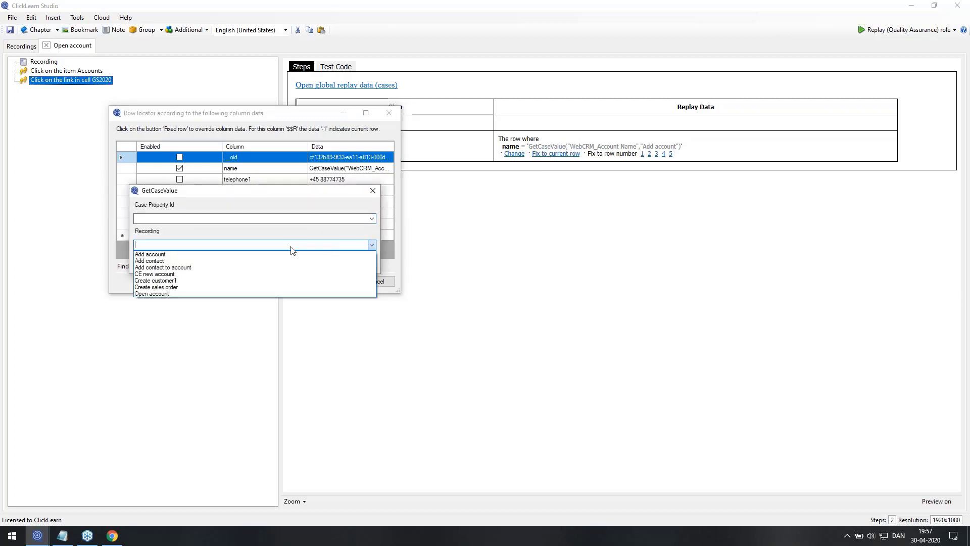
click(186, 256)
click(374, 218)
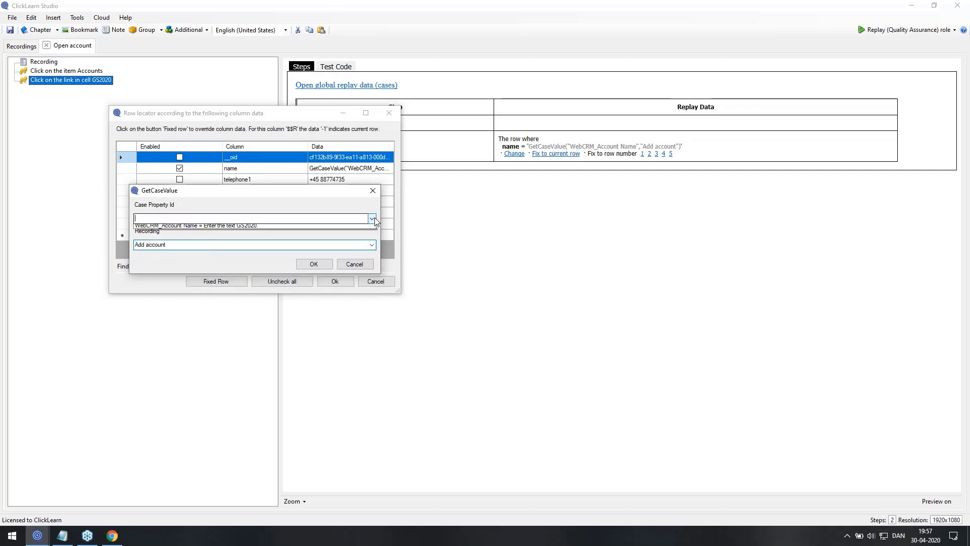
click(268, 230)
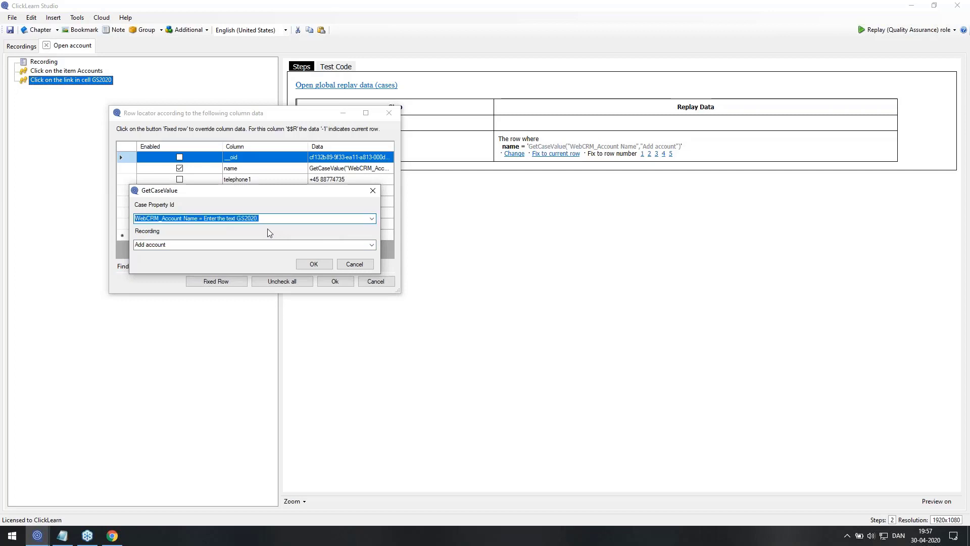
click(360, 265)
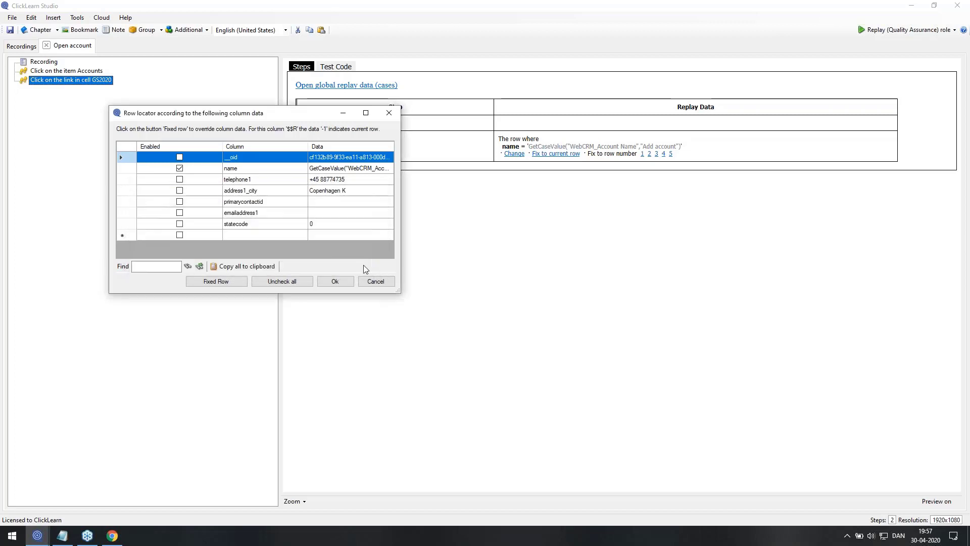
click(381, 281)
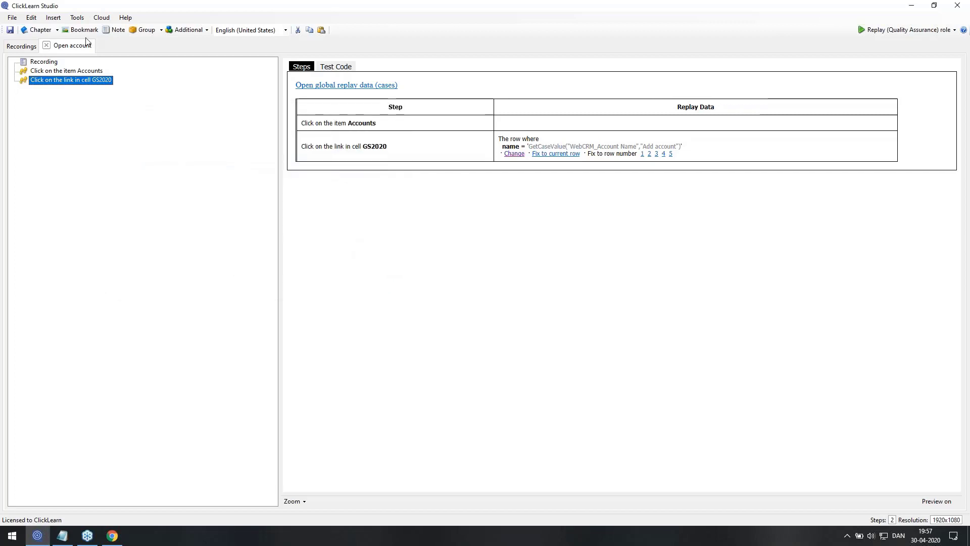
click(47, 45)
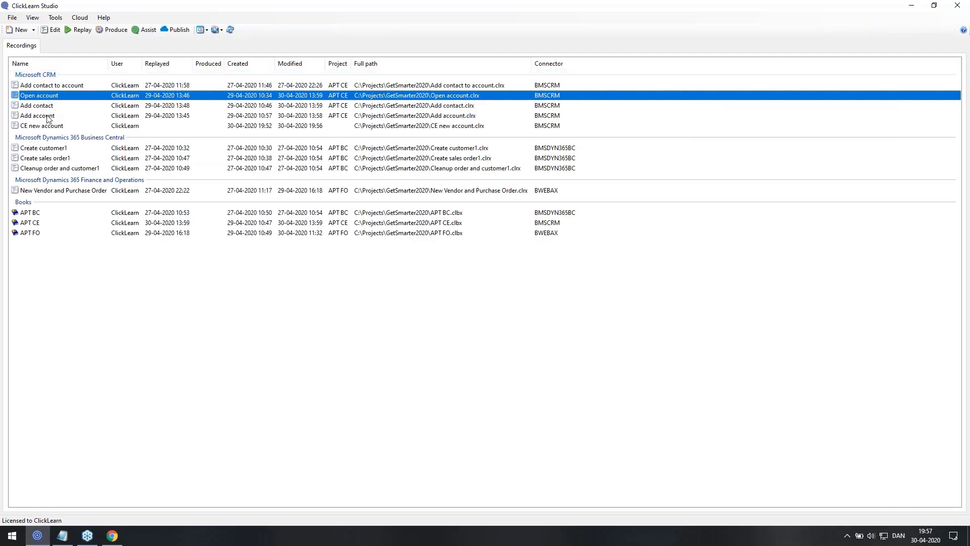
Open the Add contact recording, scroll through its Writer role guide preview, then close it
double_click(48, 106)
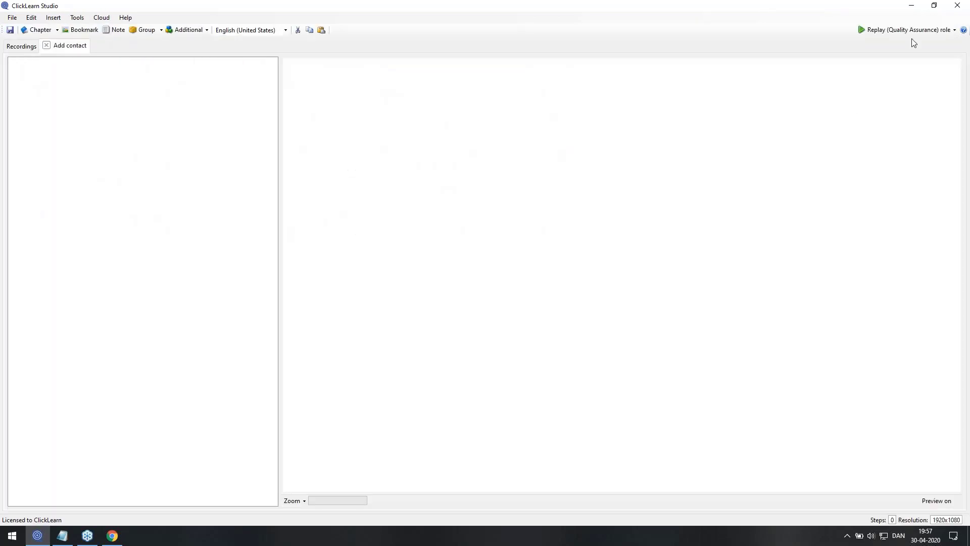
click(910, 30)
click(895, 64)
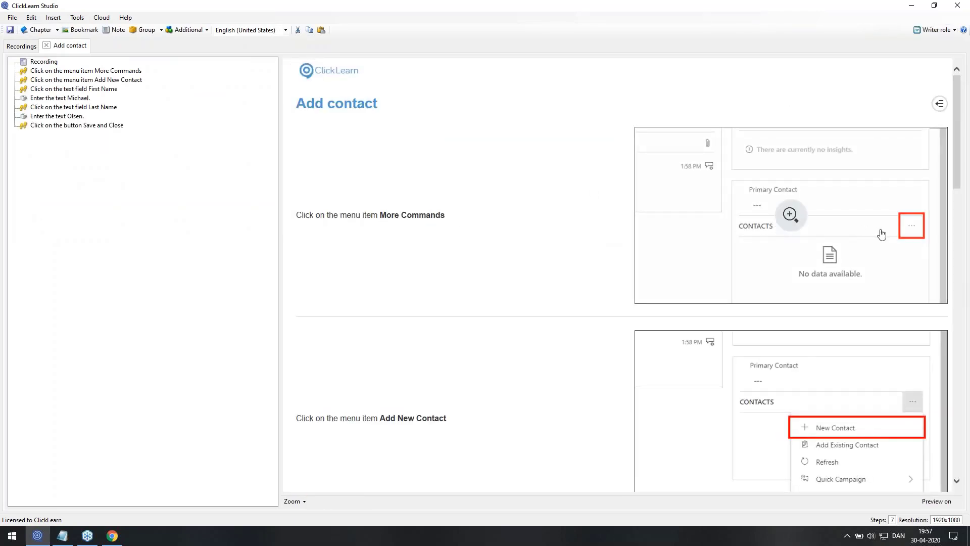
scroll(884, 242, down, 5)
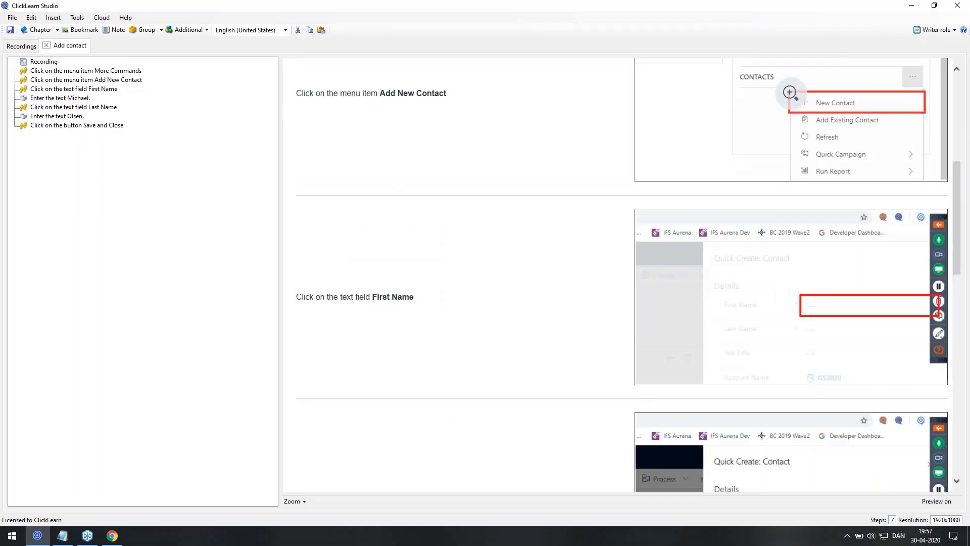
scroll(851, 283, down, 3)
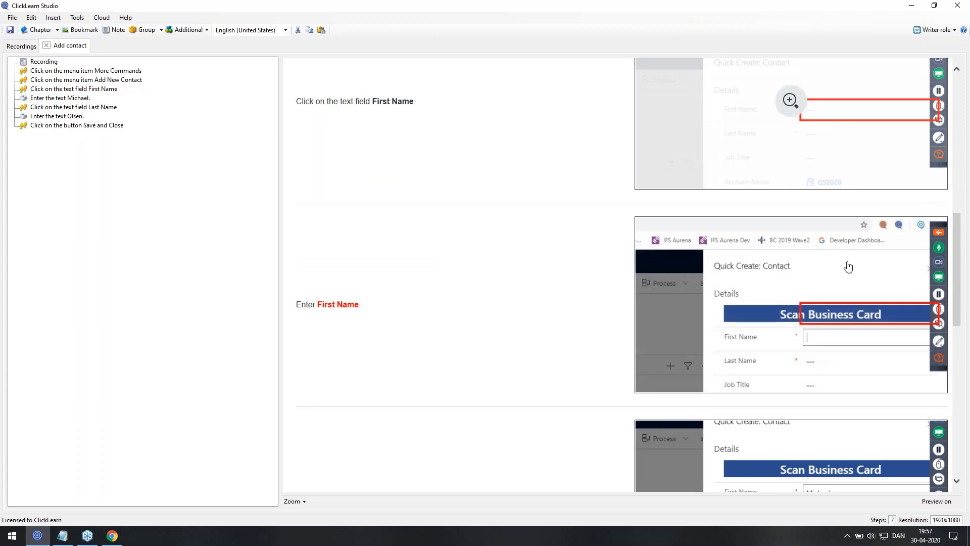
scroll(842, 291, down, 4)
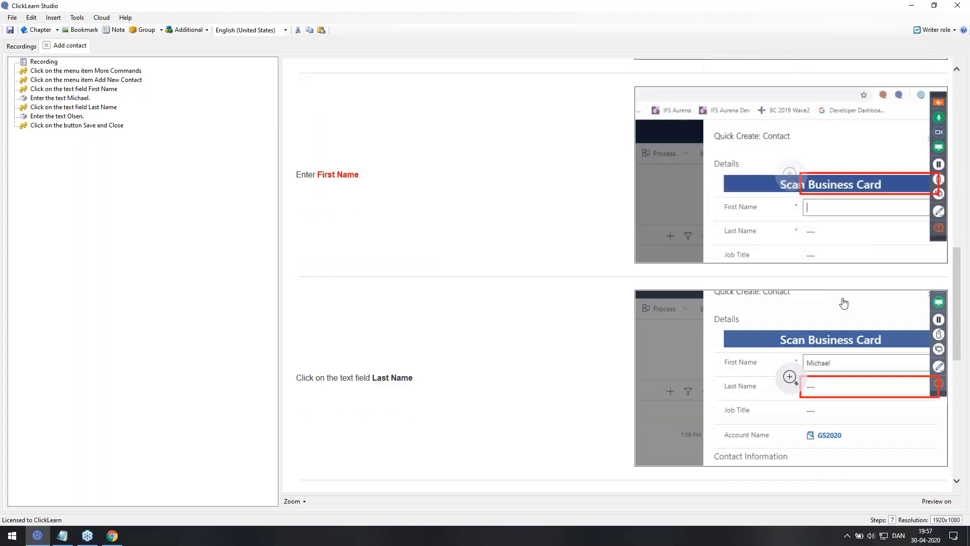
scroll(808, 316, down, 4)
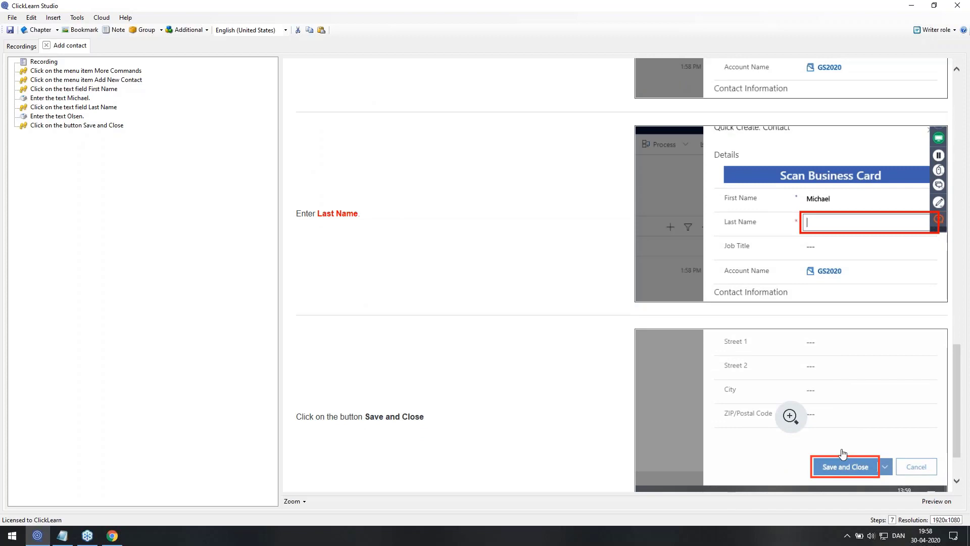
click(46, 45)
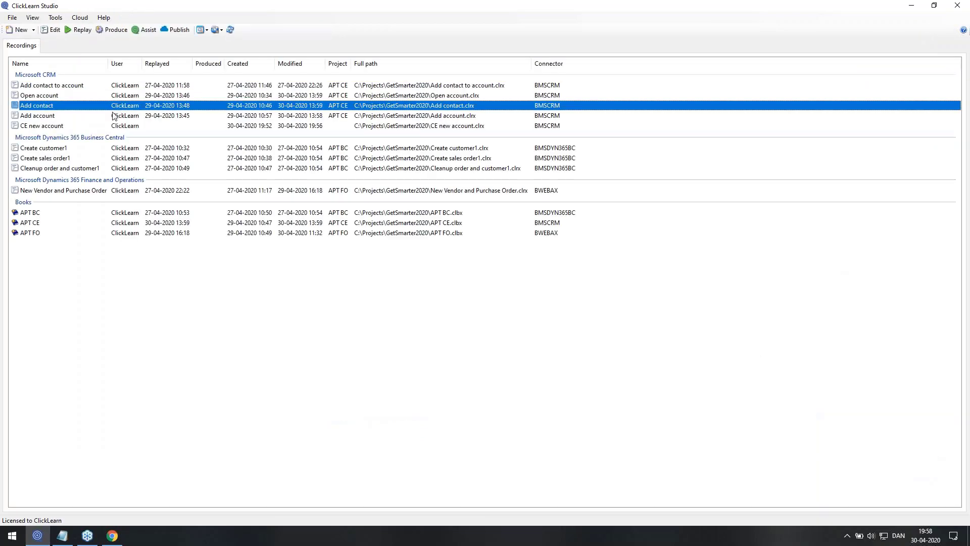
click(39, 96)
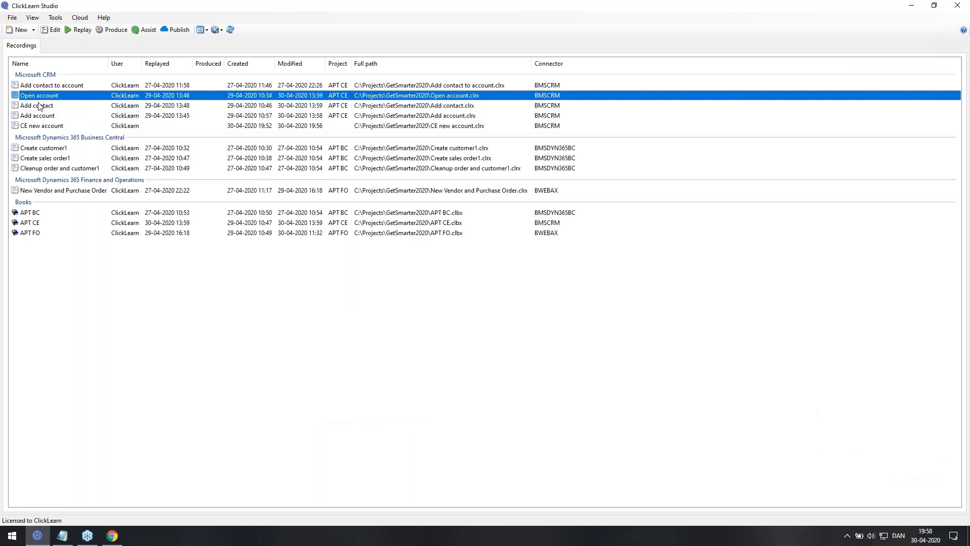
click(38, 106)
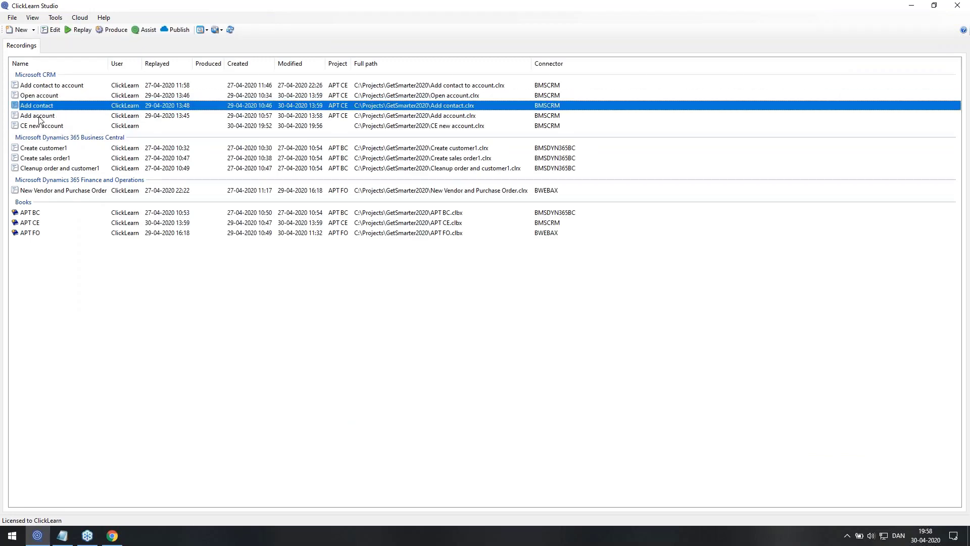
click(40, 116)
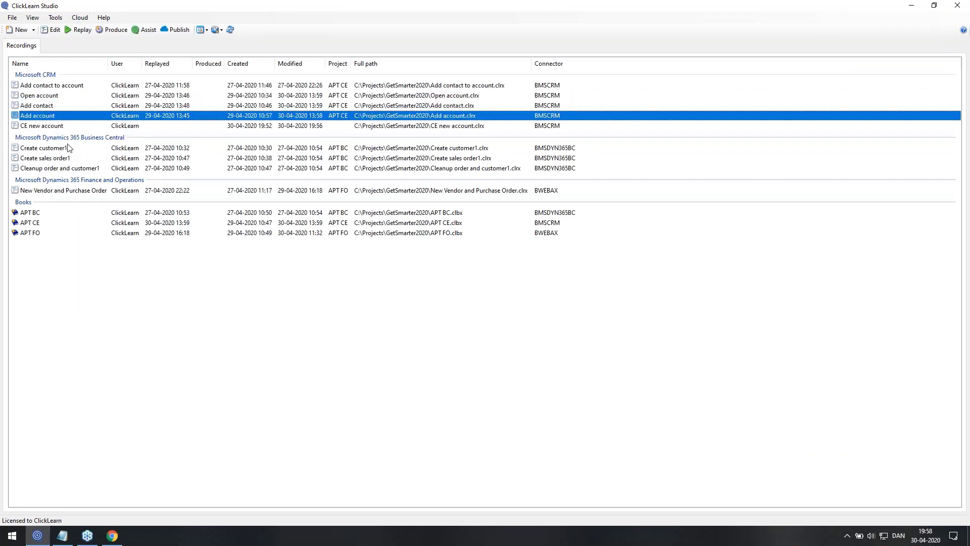
click(38, 224)
double_click(38, 224)
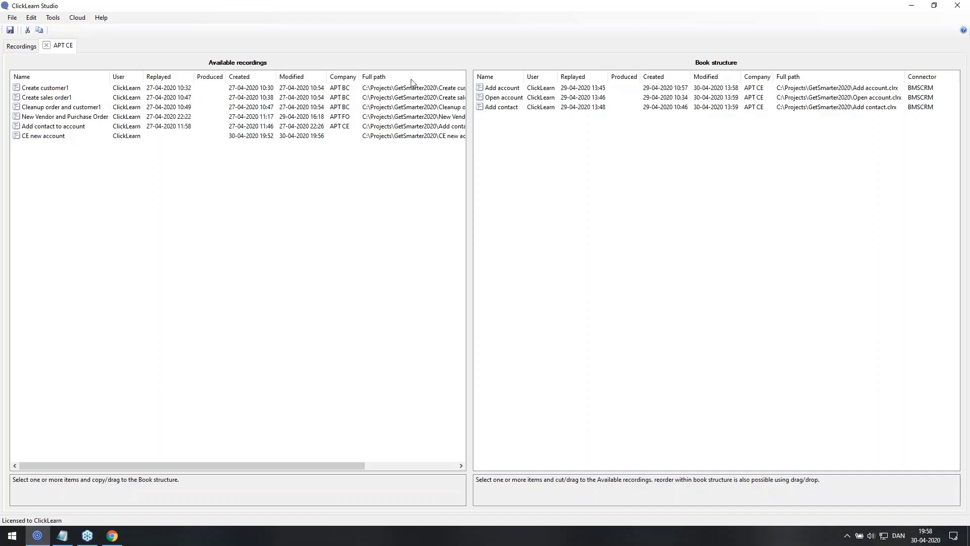
Close the APT CE book and open the Sales Activity Social Dashboard in Dynamics 365
click(47, 46)
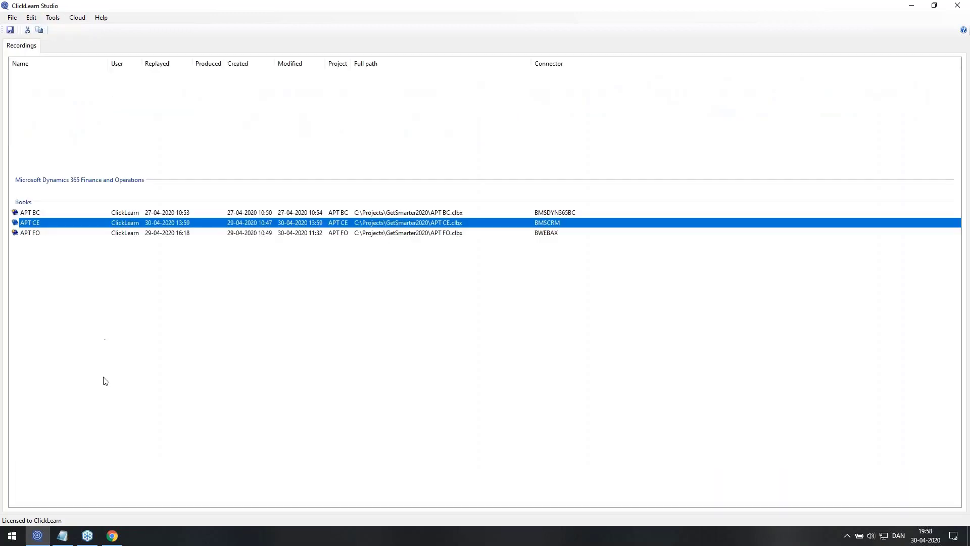
click(112, 535)
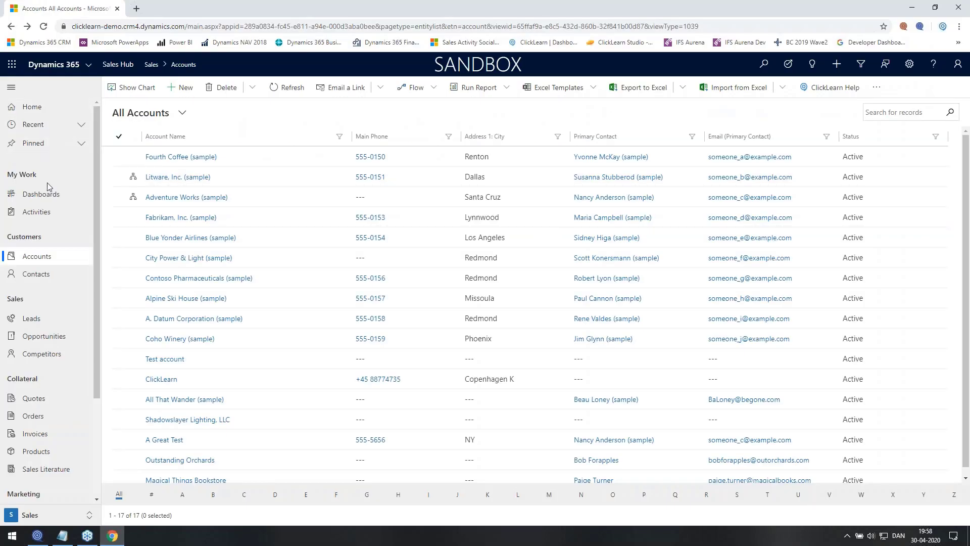
click(44, 113)
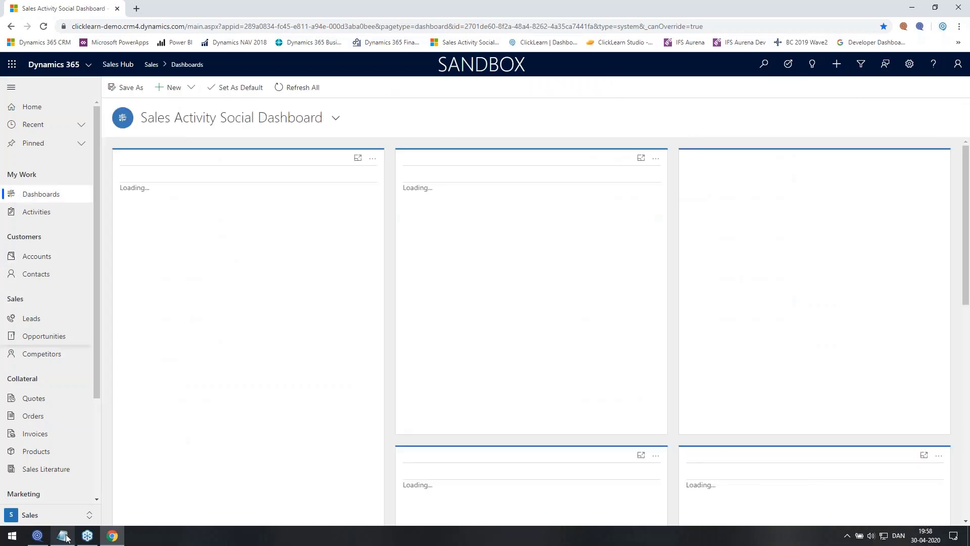
Replay all recordings in the APT CE book in English (United States), confirming both prompts
click(38, 535)
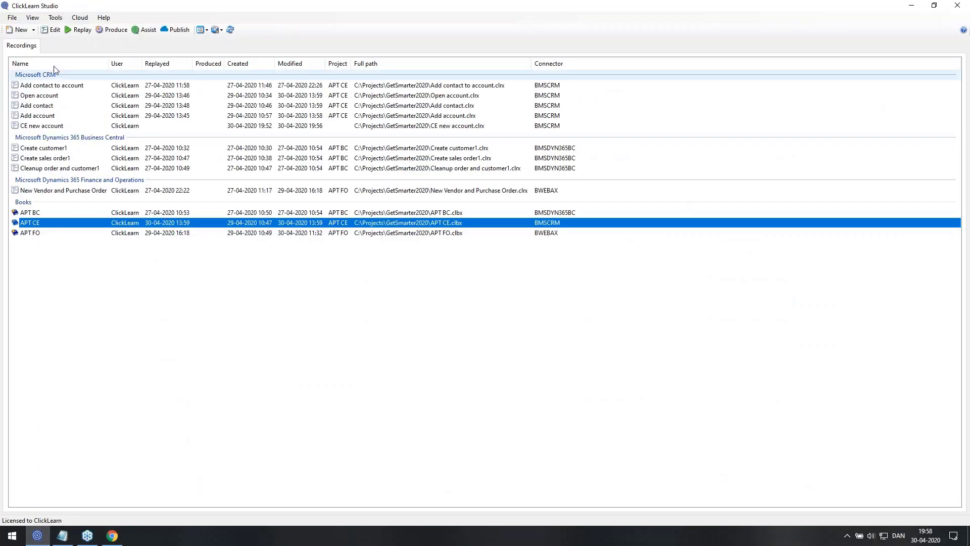
click(77, 31)
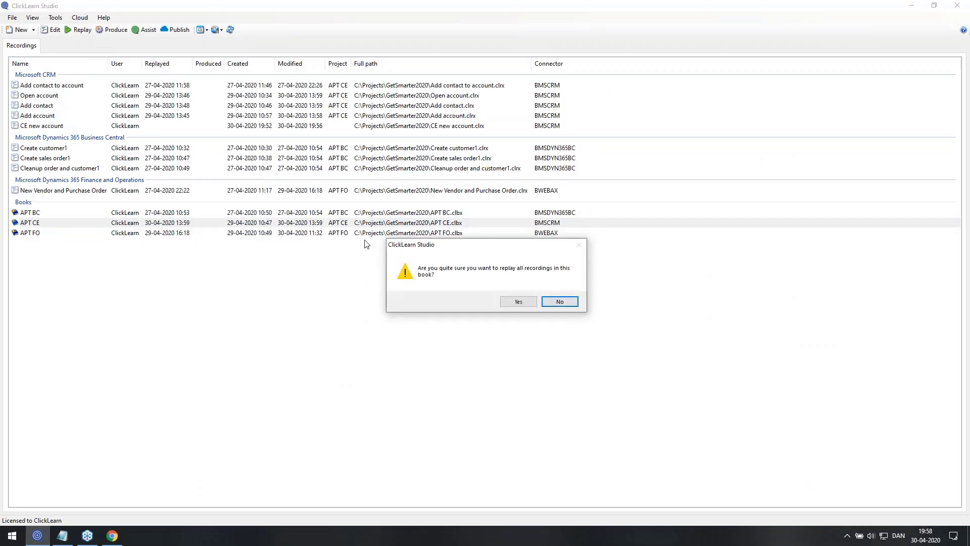
click(521, 303)
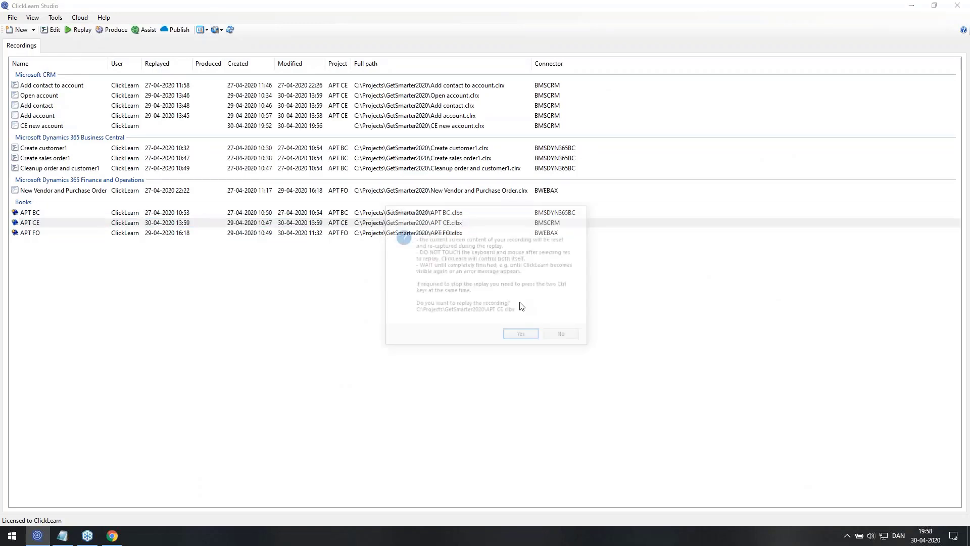
click(525, 335)
click(512, 342)
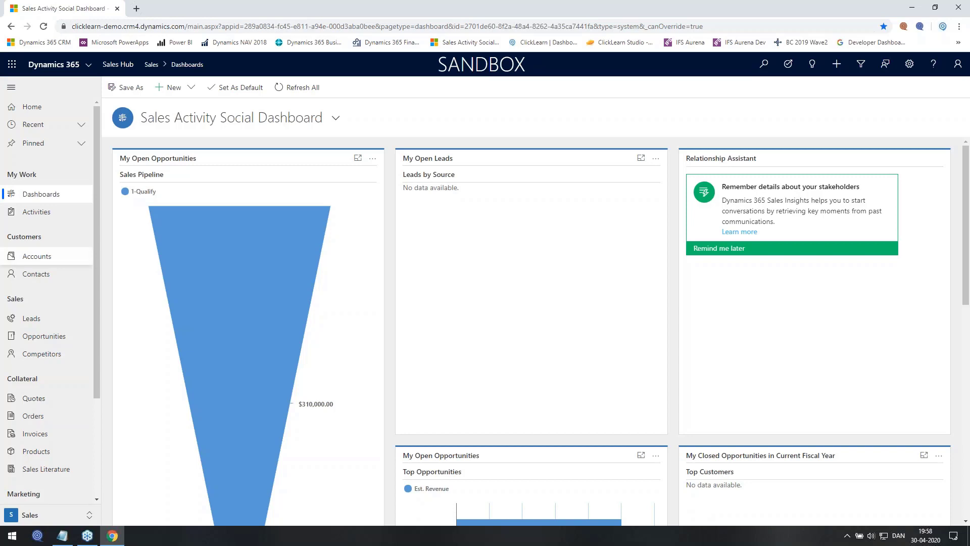
Create and save a new account named GS2020 from the Accounts list, then open its record
click(36, 256)
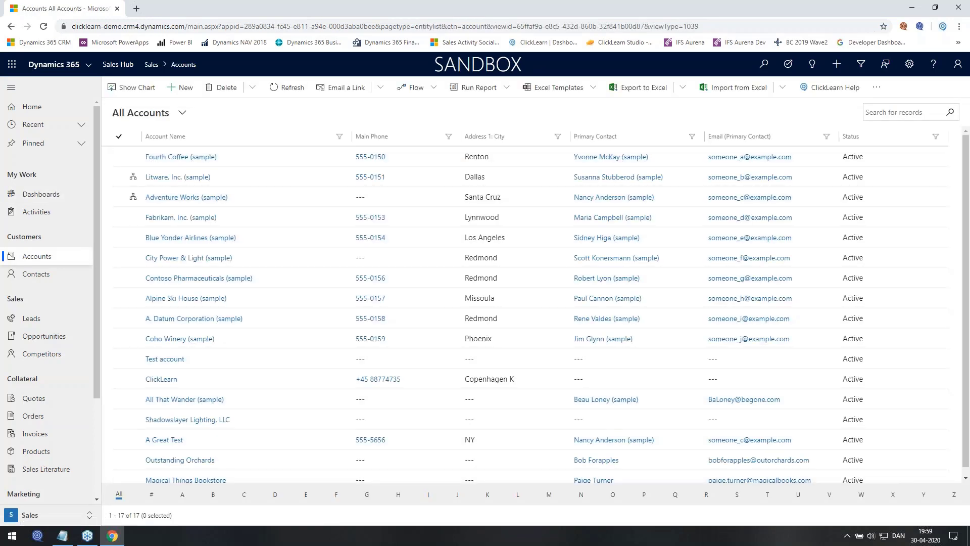
click(182, 87)
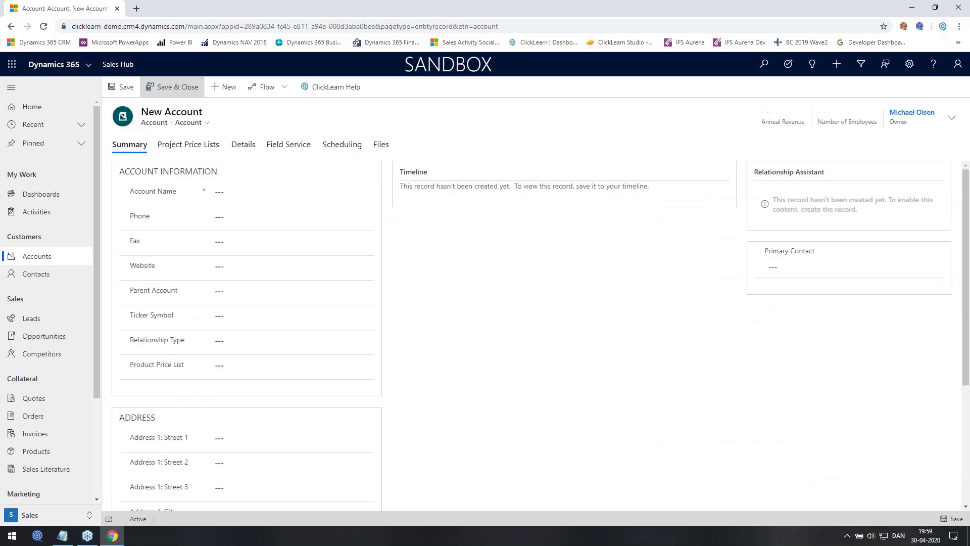
click(292, 192)
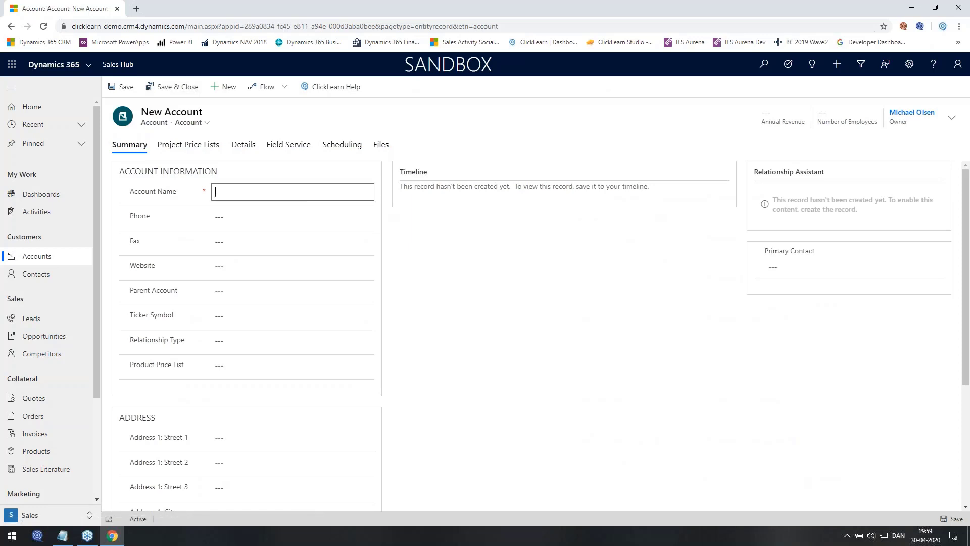
text(GS2020)
click(244, 144)
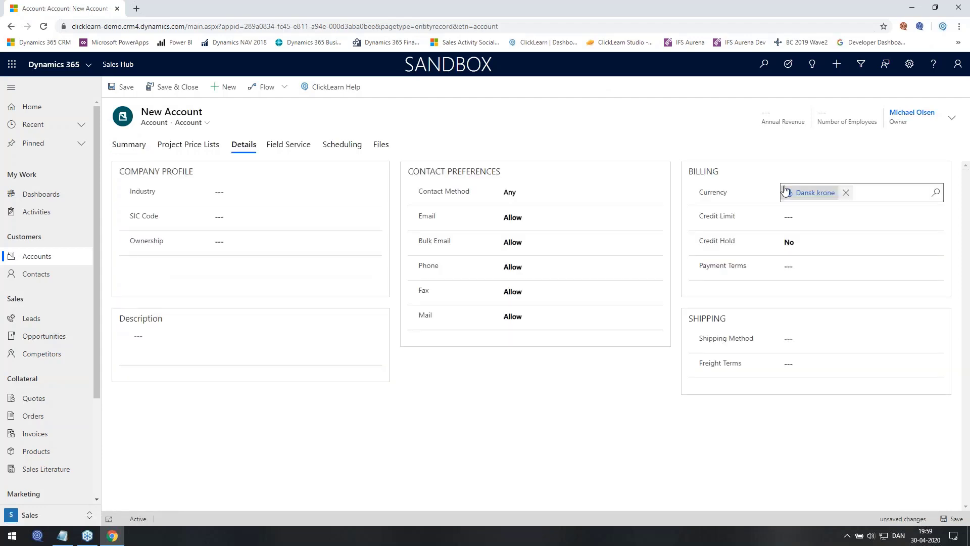
click(173, 84)
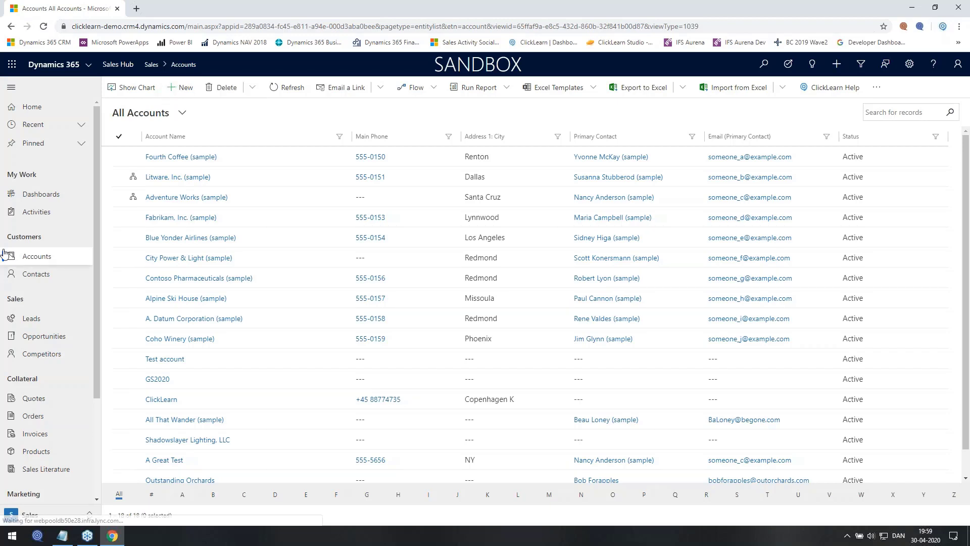
click(4, 253)
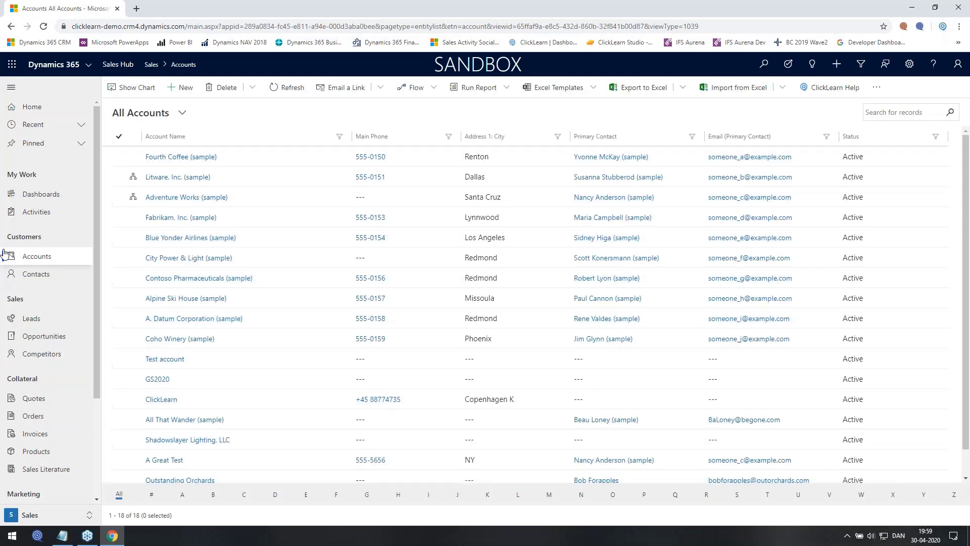
click(150, 377)
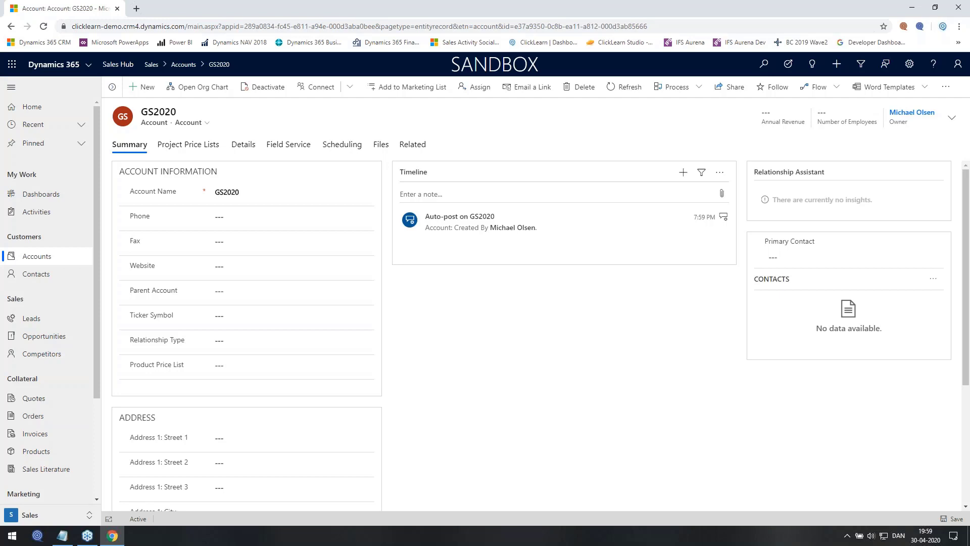
Add a new contact with first and last name to GS2020 via the Contacts sub-grid and save it
click(933, 279)
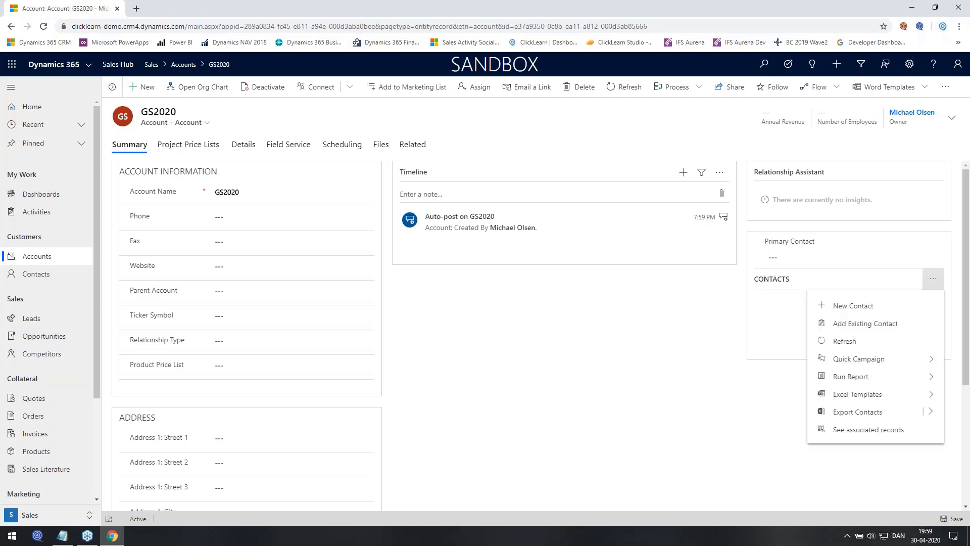
click(853, 305)
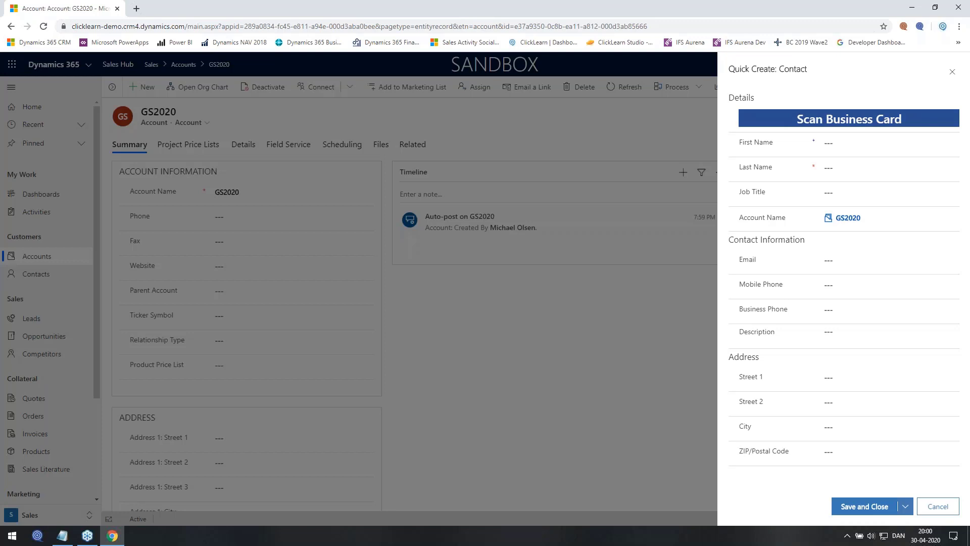
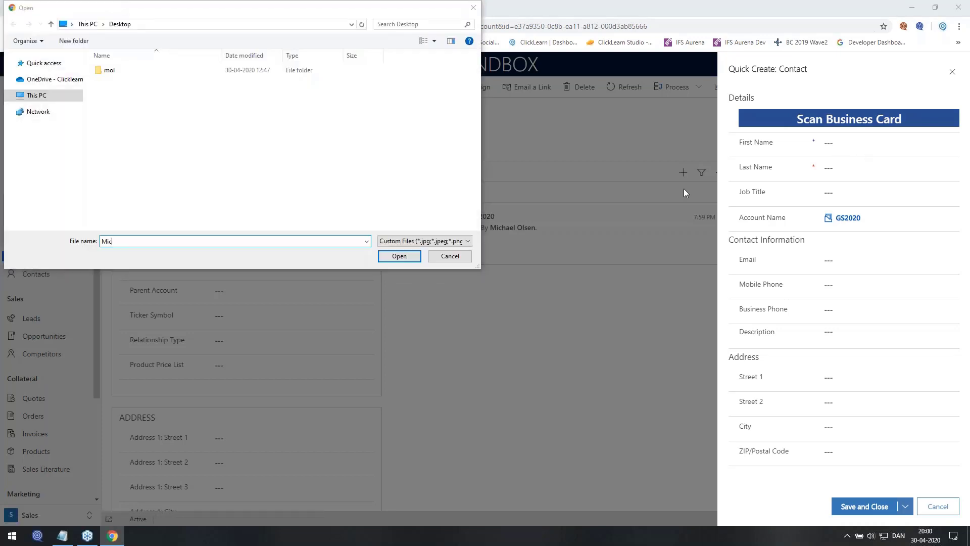
click(450, 256)
click(869, 150)
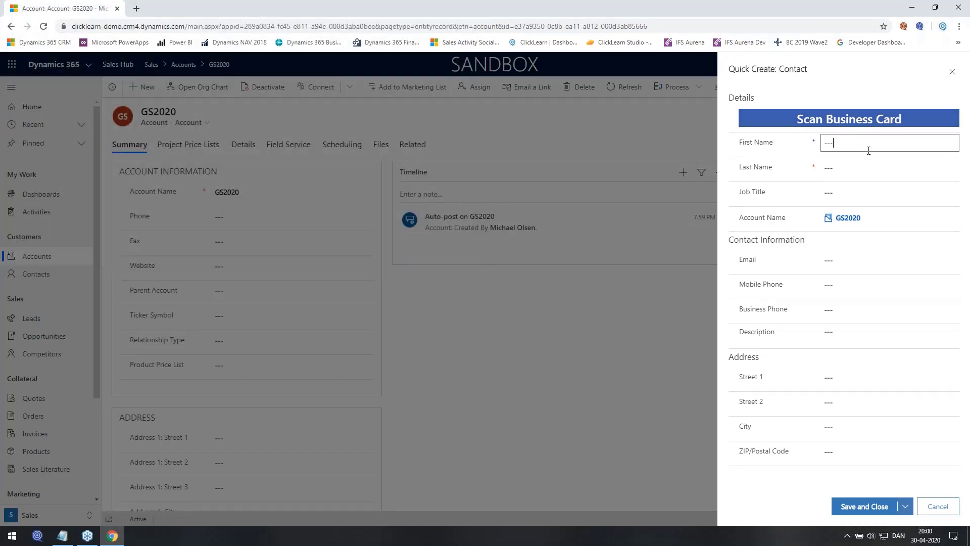
click(824, 163)
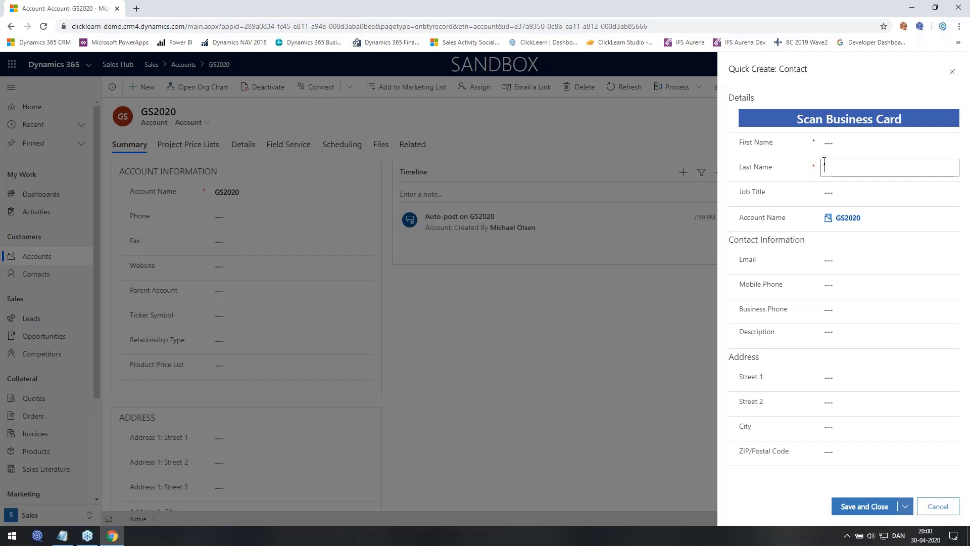
key(ctrl+s)
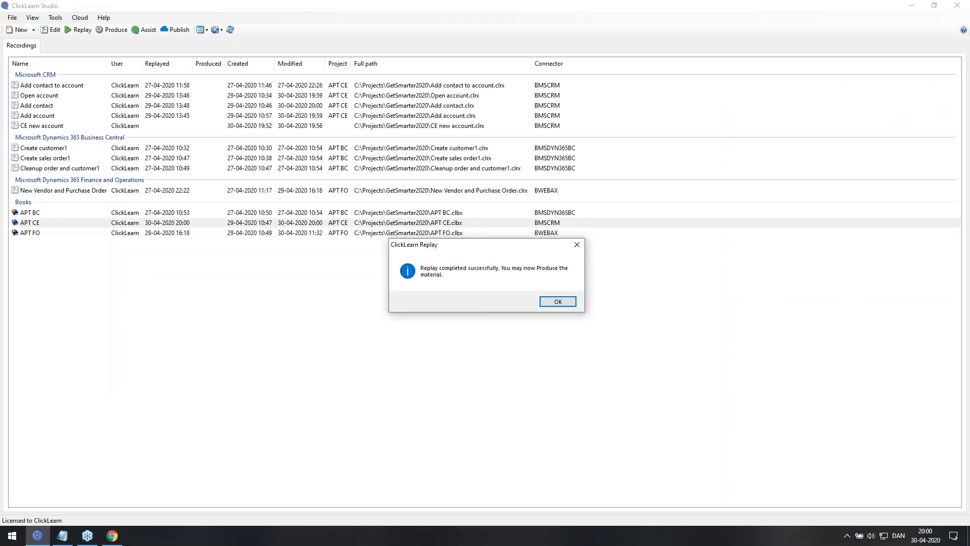
Acknowledge the replay-completed message, close the APT CE book, and select the Add account recording
click(566, 301)
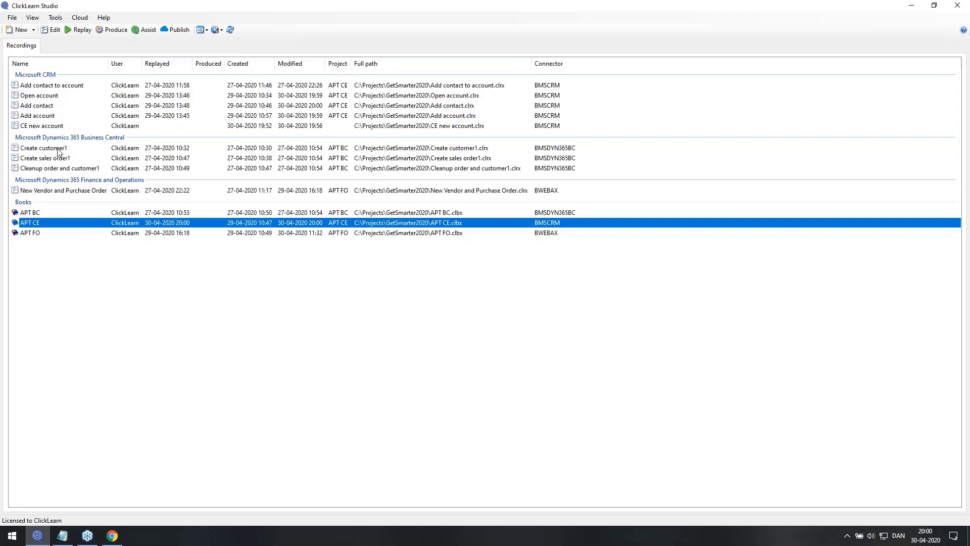
click(60, 32)
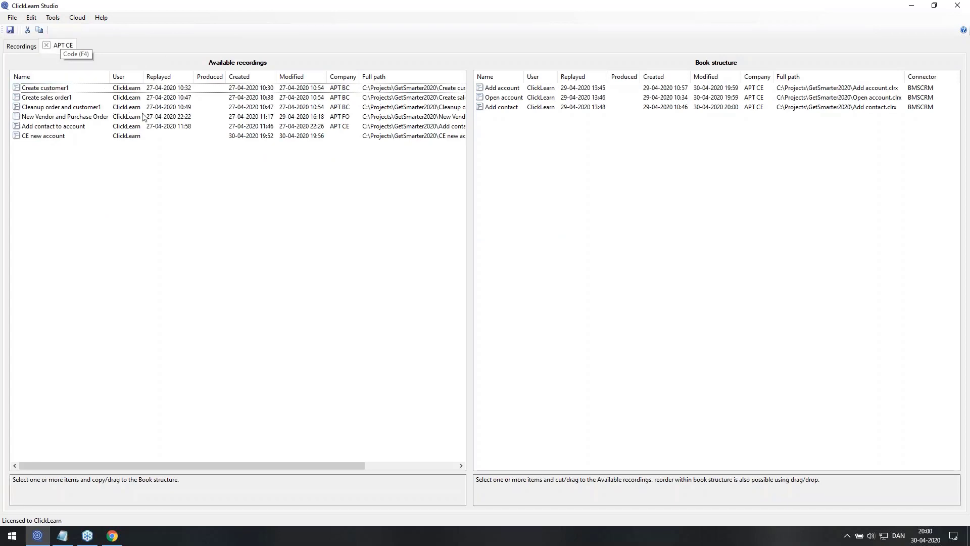
click(46, 45)
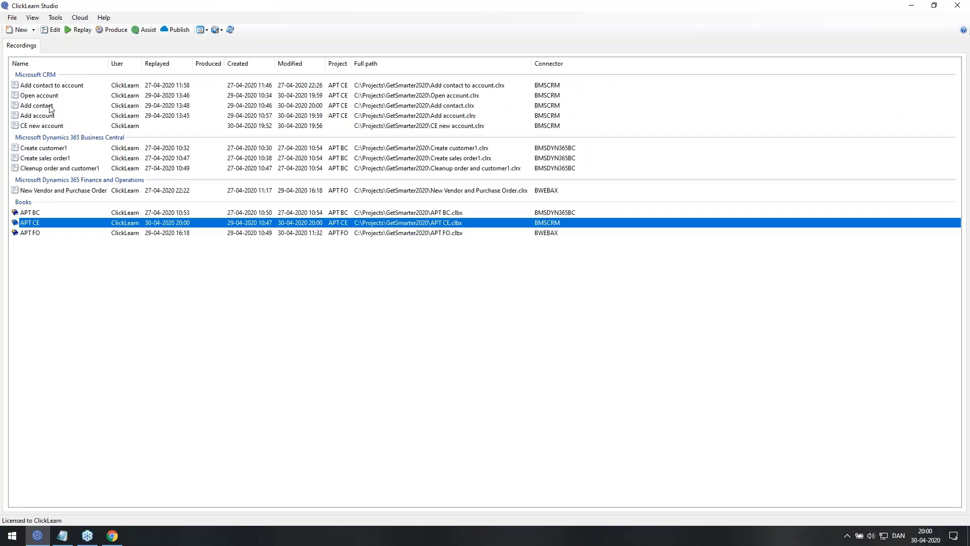
click(49, 119)
Open Add account in Replay (Quality Assurance) role and show its Global Replay Editor values
double_click(50, 118)
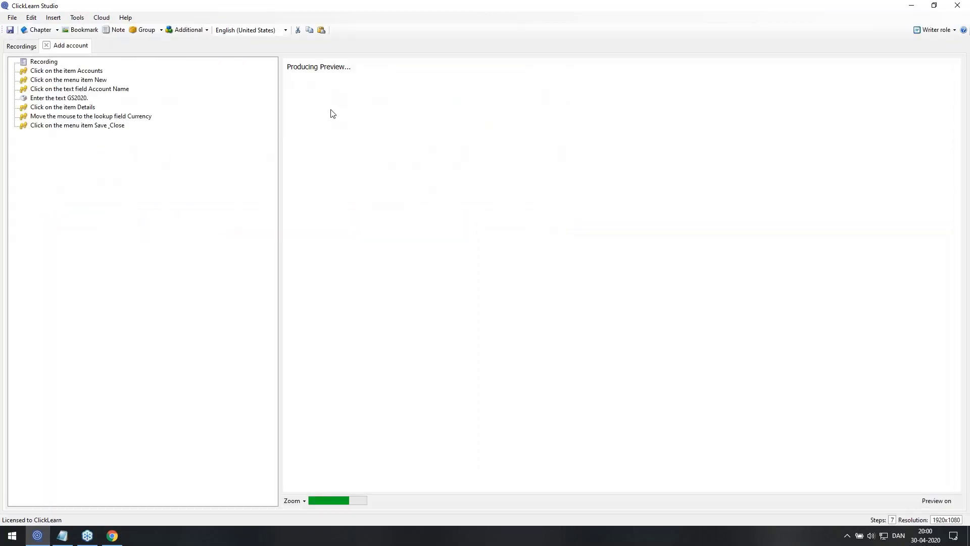
click(917, 29)
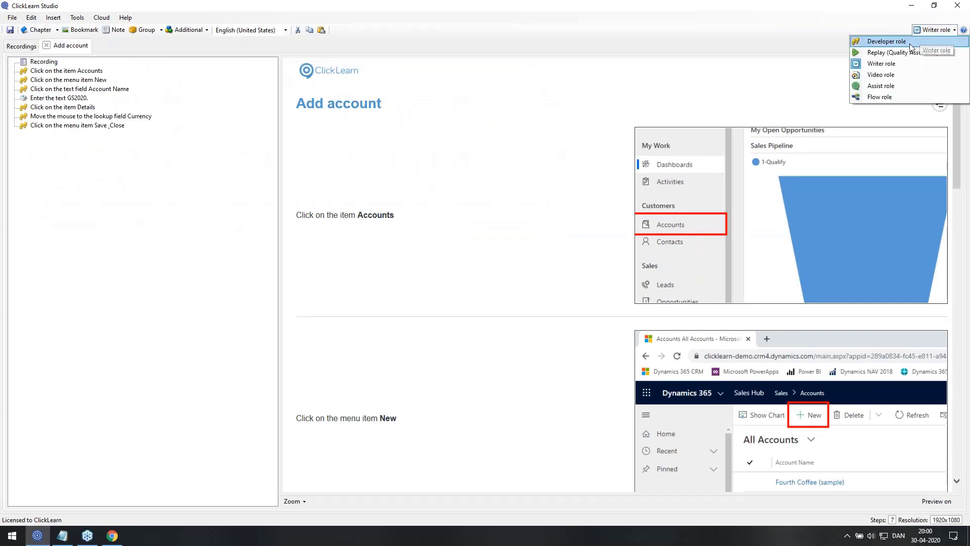
click(908, 49)
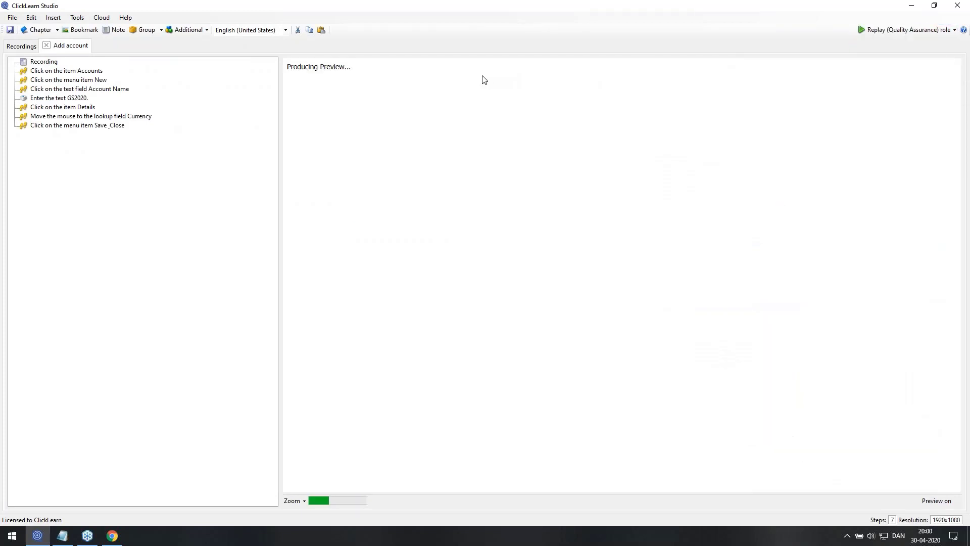
click(364, 86)
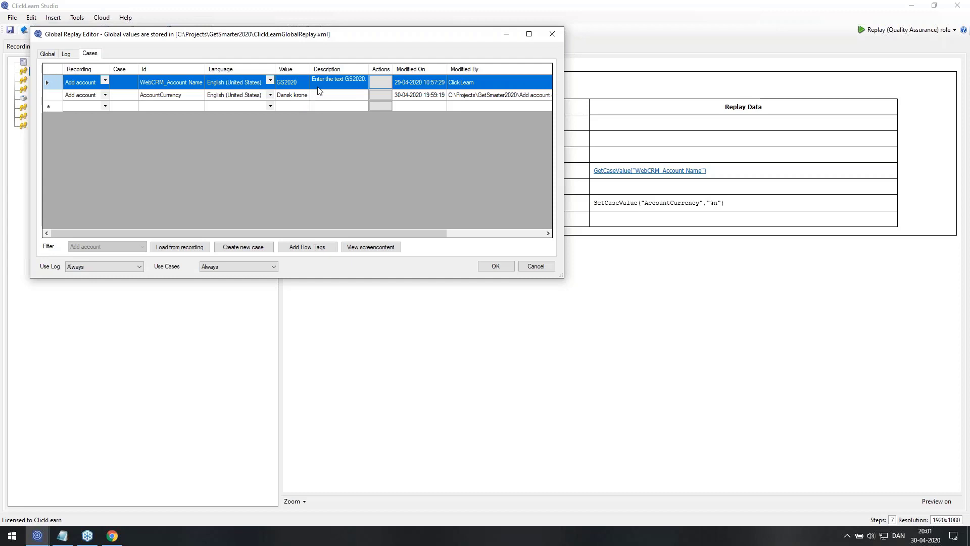
click(69, 58)
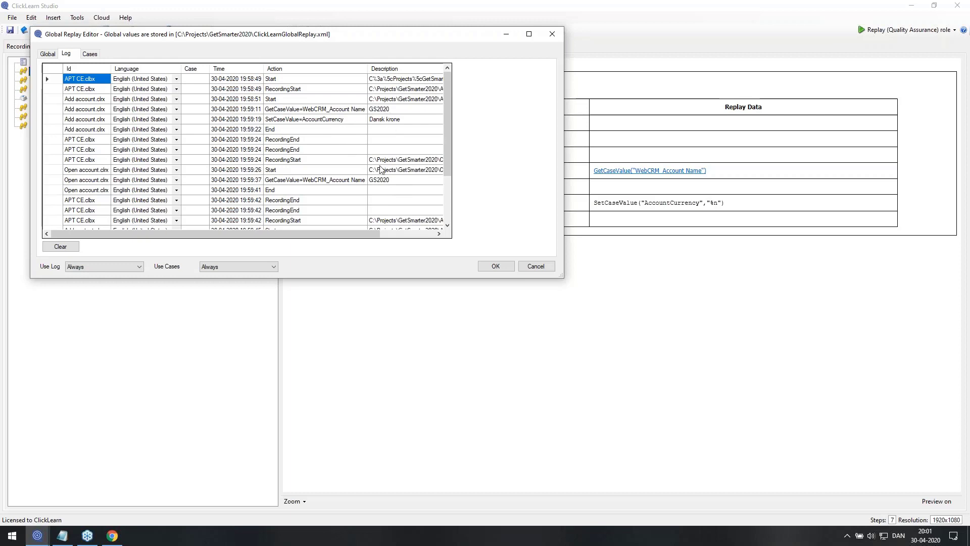
scroll(390, 192, down, 2)
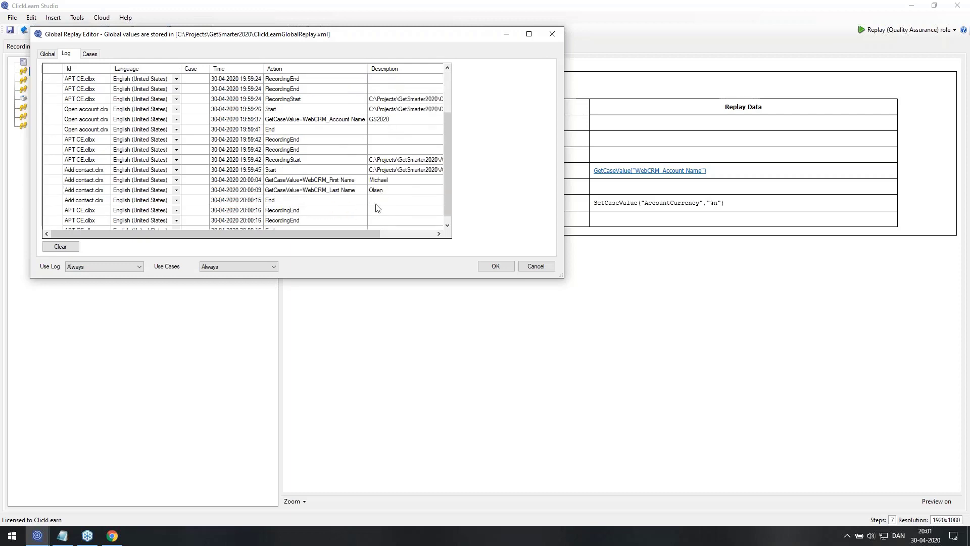
scroll(378, 208, down, 1)
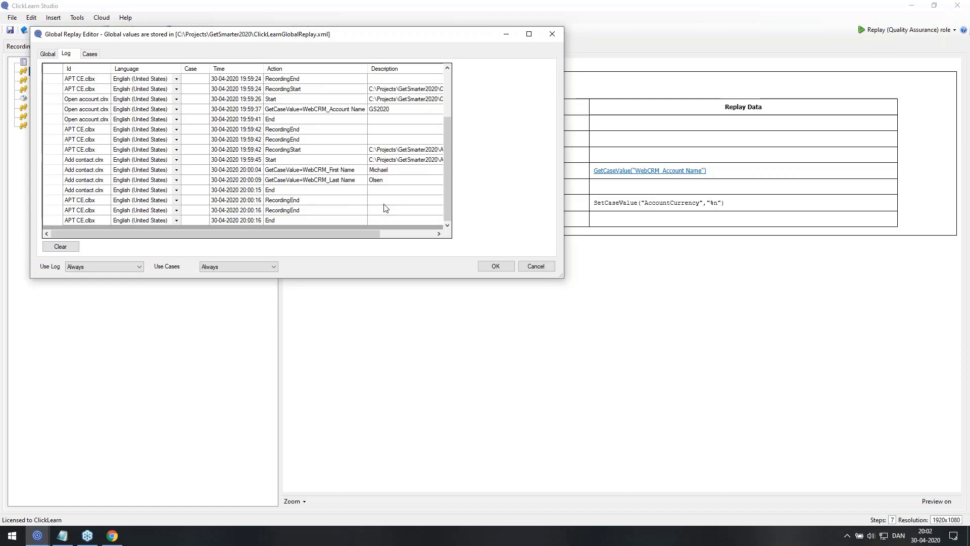
click(92, 54)
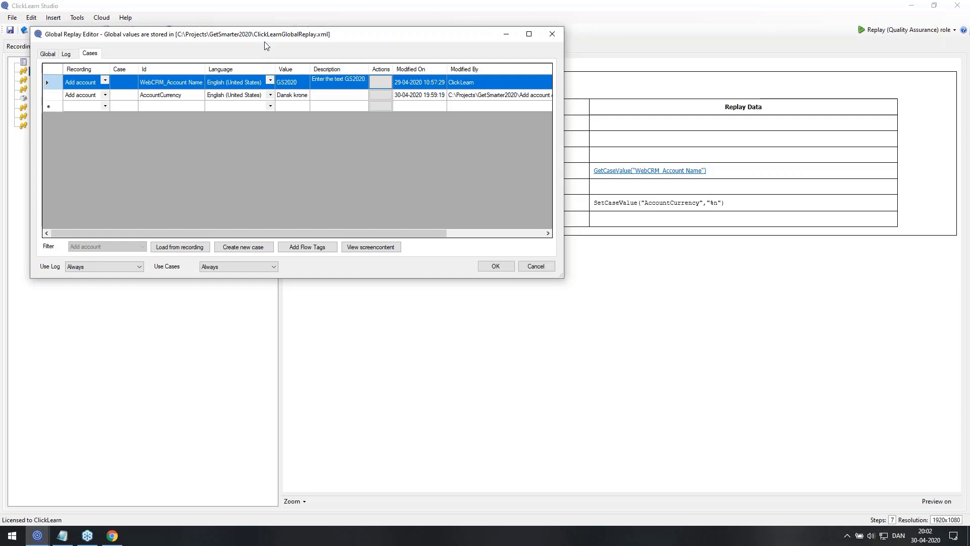
Delete the AccountCurrency value and create case A with account name Account2
click(50, 97)
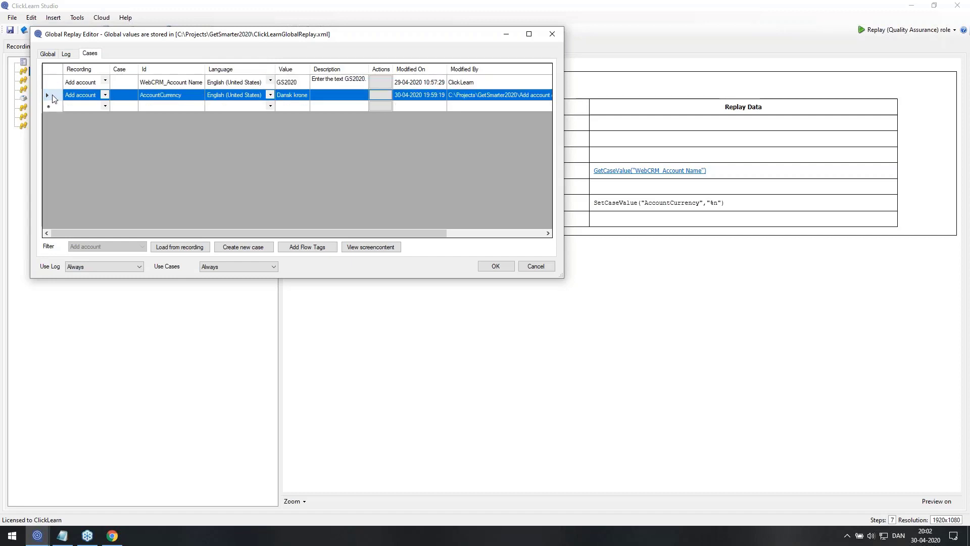
key(Delete)
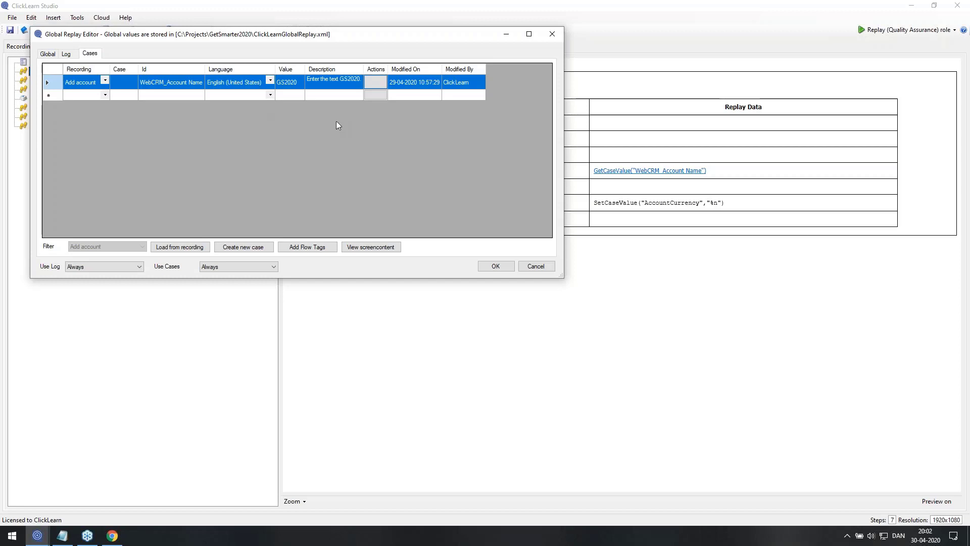
click(250, 248)
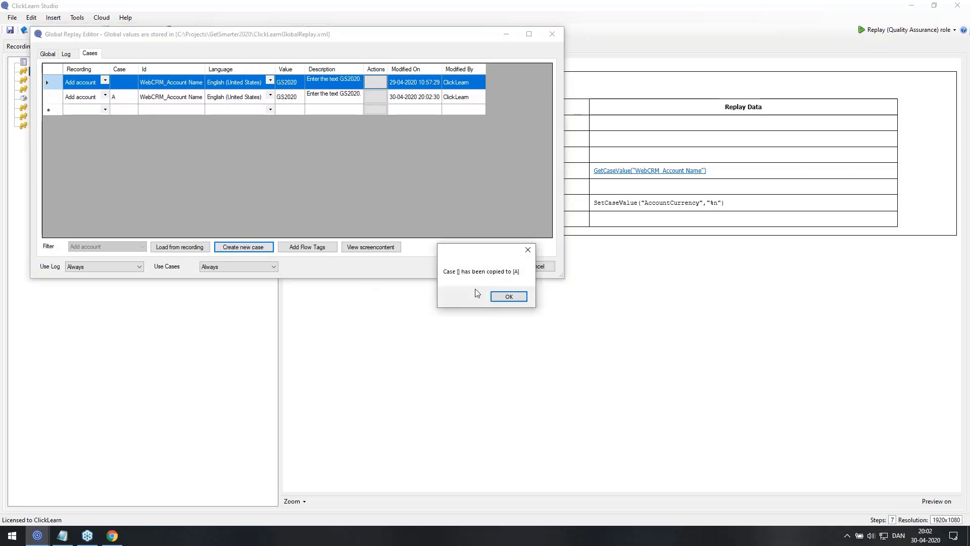
click(509, 296)
click(299, 99)
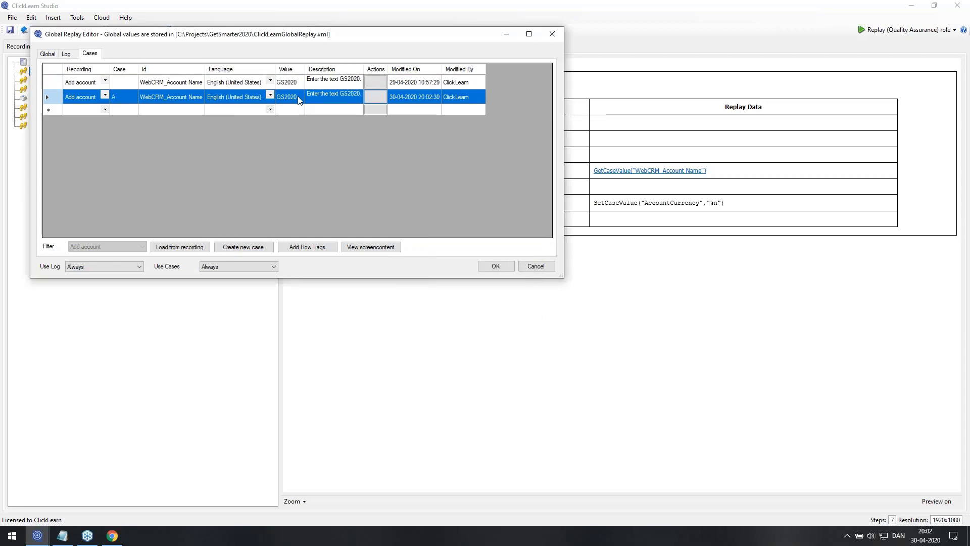
click(299, 99)
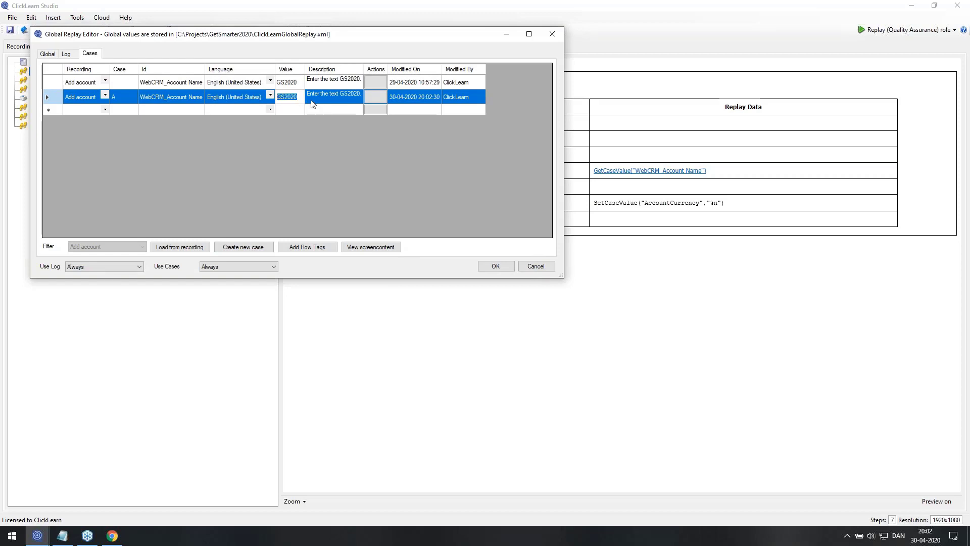
text(Account2)
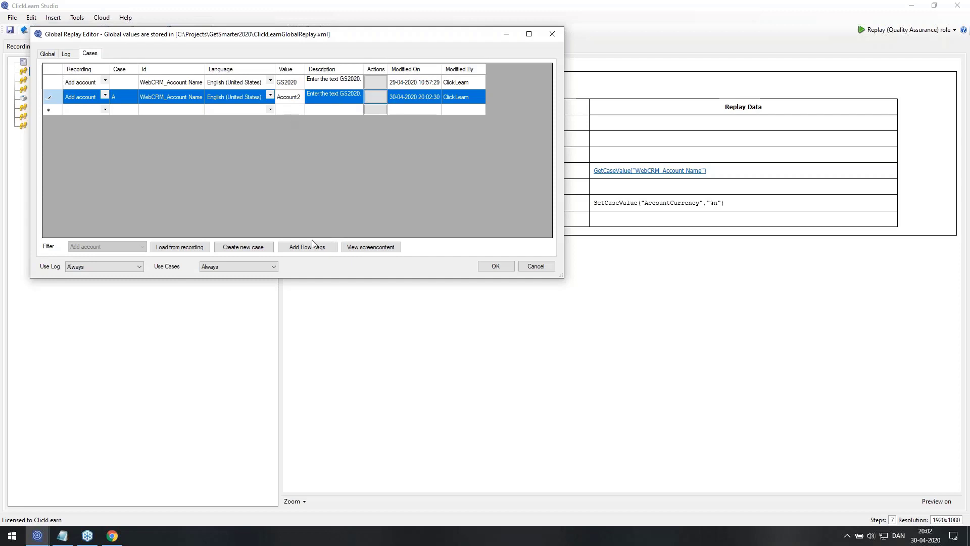
Copy case A into case B and change its account name to Account3
click(258, 247)
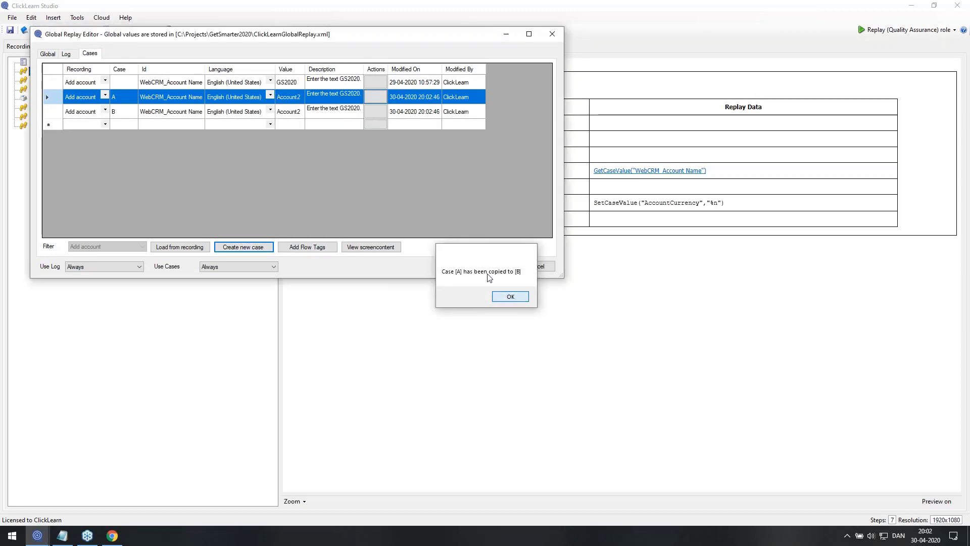
click(509, 297)
click(301, 115)
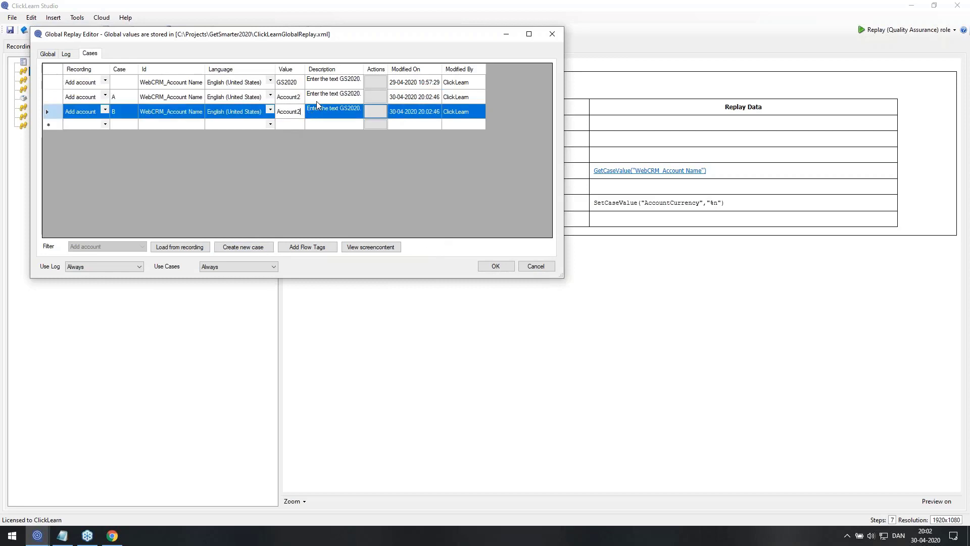
key(BackSpace)
text(3)
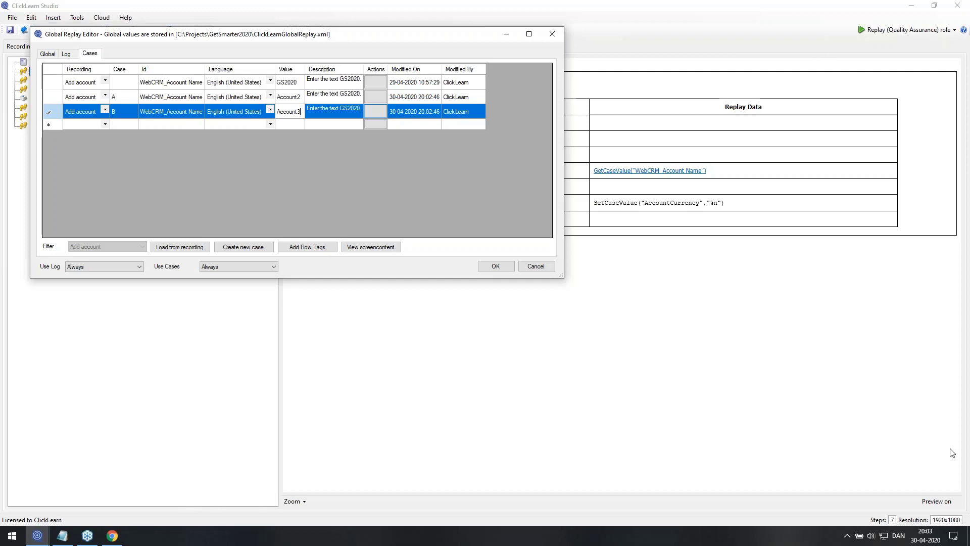
key(super+d)
Open the GS2020 Planning your APT setup presentation and start the slide show from the beginning
double_click(19, 131)
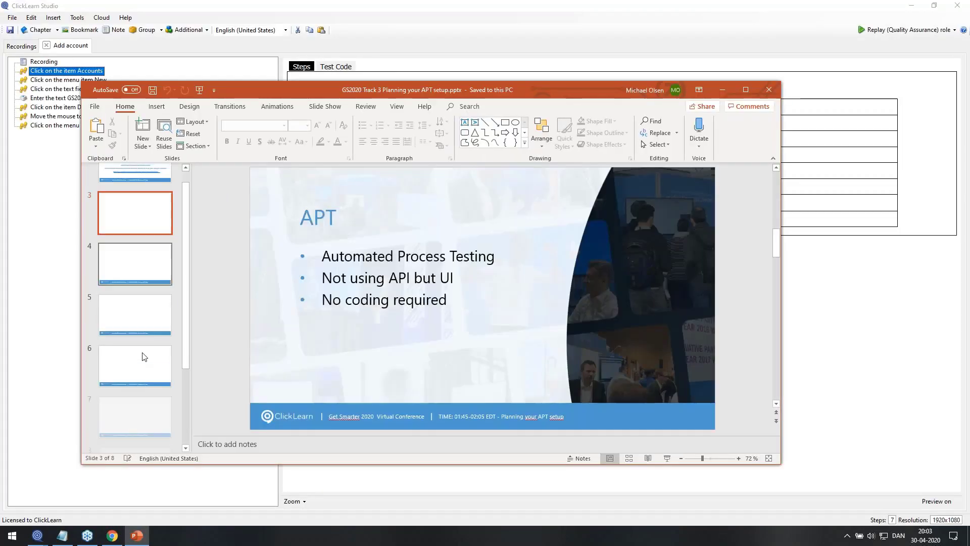
click(138, 373)
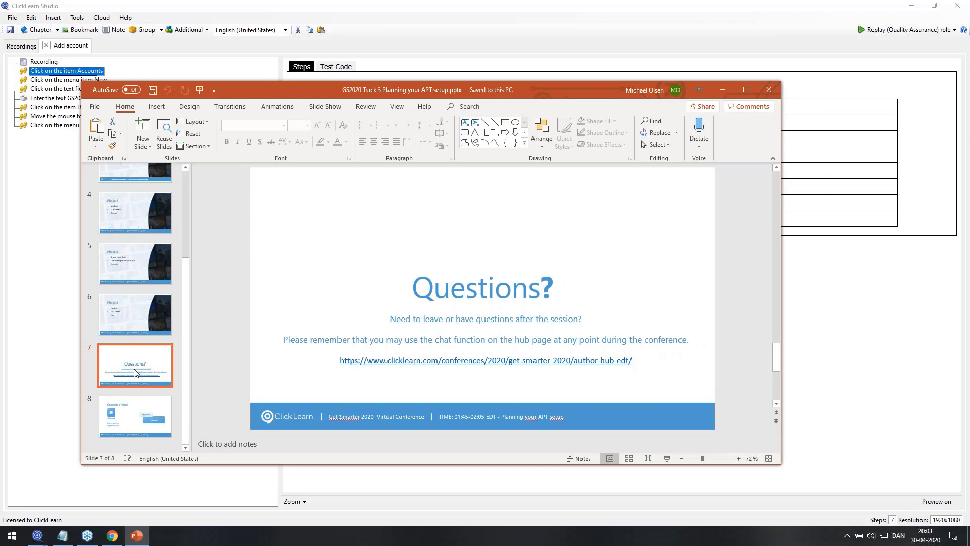
key(F5)
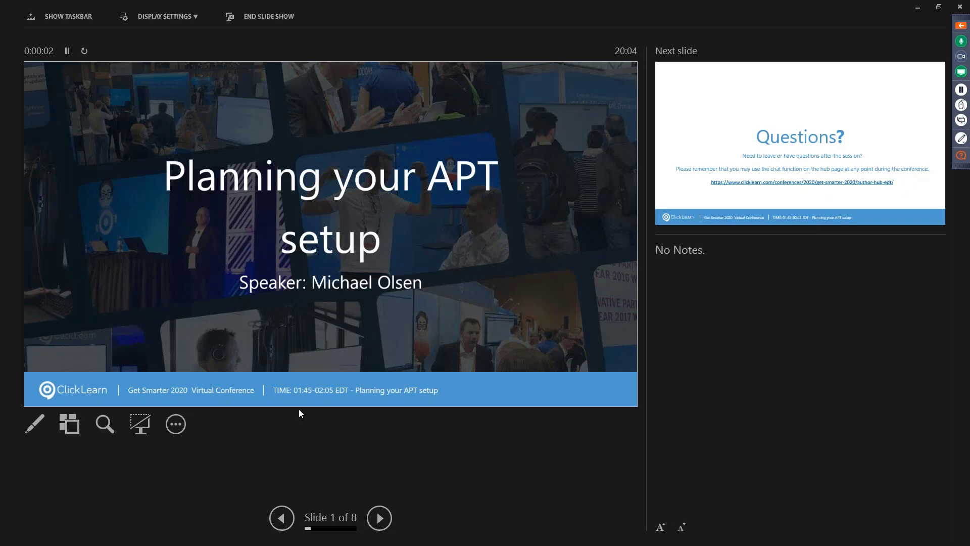
Advance the slides to the Session ended slide announcing the coffee break
click(375, 518)
click(375, 518)
click(376, 517)
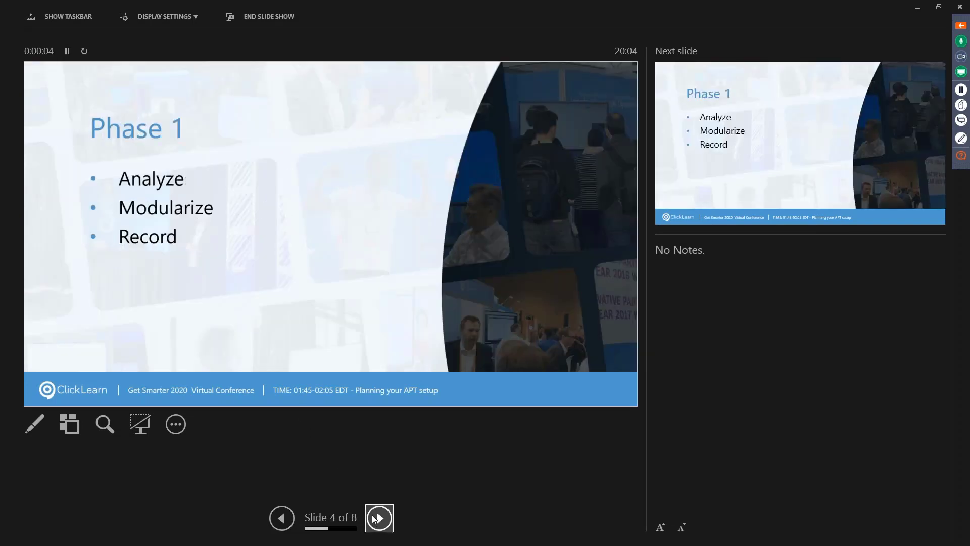
click(375, 518)
click(376, 517)
click(375, 517)
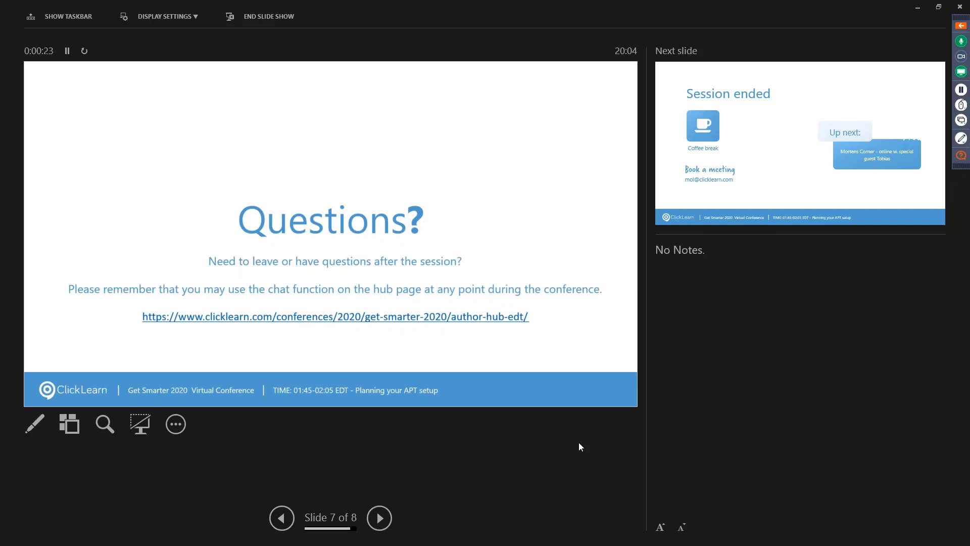
key(Right)
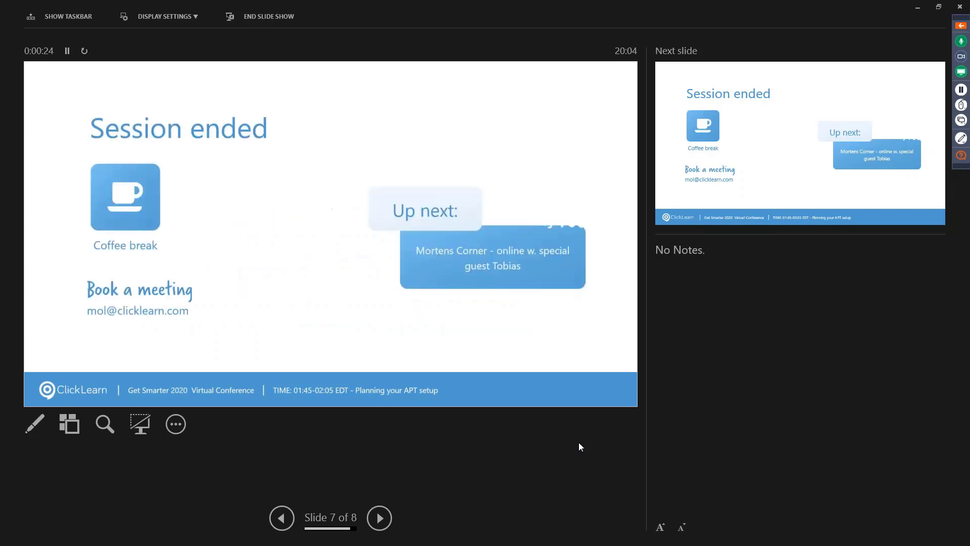